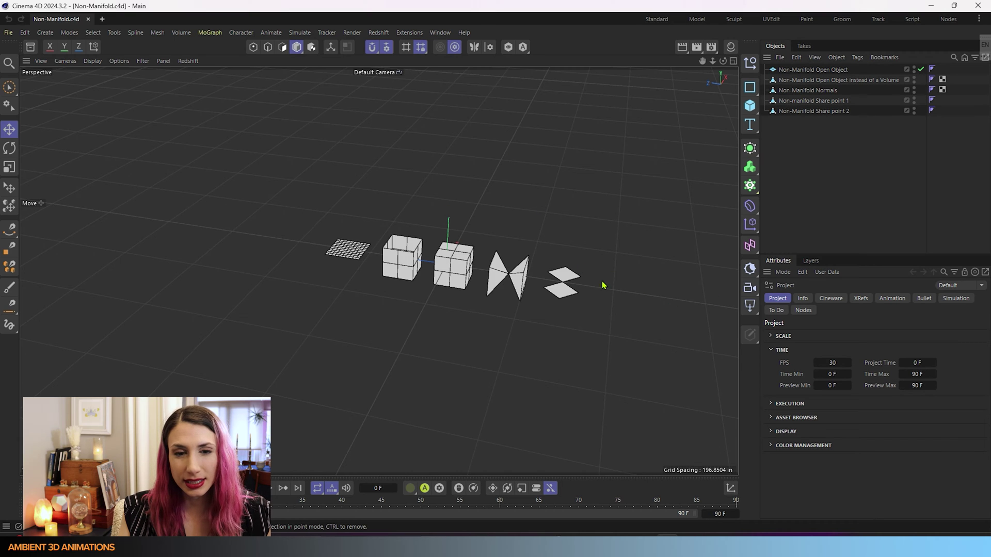
pyautogui.scroll(2, 629, 261)
pyautogui.scroll(3, 542, 286)
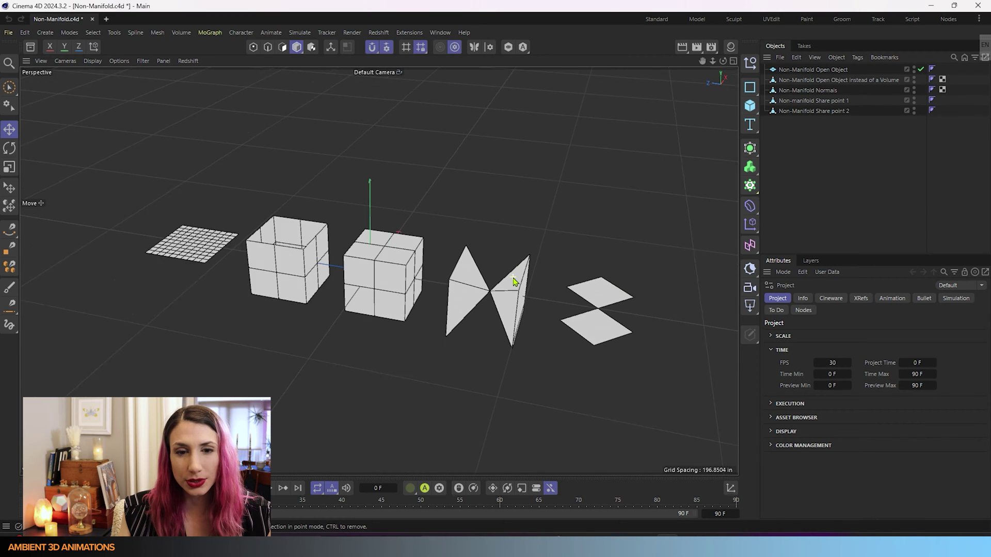
pyautogui.scroll(4, 511, 300)
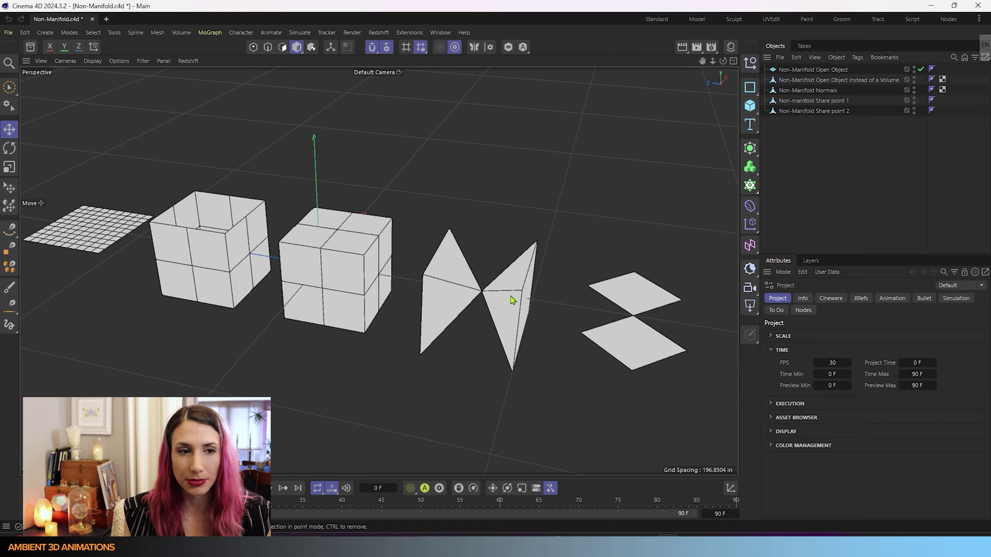
# - Pan, orbit and zoom out to frame the flat plane and both cubes
pyautogui.keyDown('alt'); pyautogui.moveTo(262, 188); pyautogui.dragTo(451, 260, button='middle'); pyautogui.keyUp('alt')
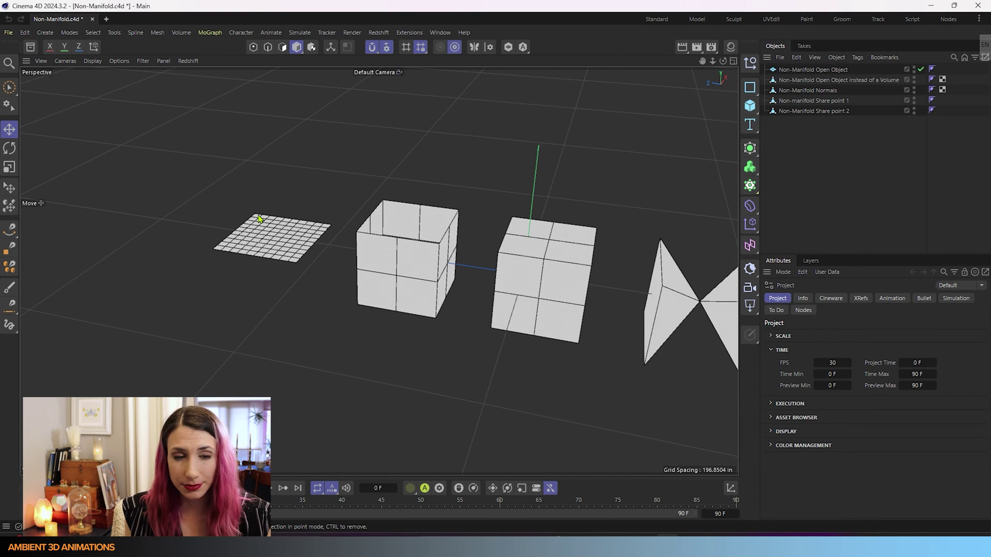
pyautogui.scroll(3, 294, 249)
pyautogui.scroll(3, 294, 250)
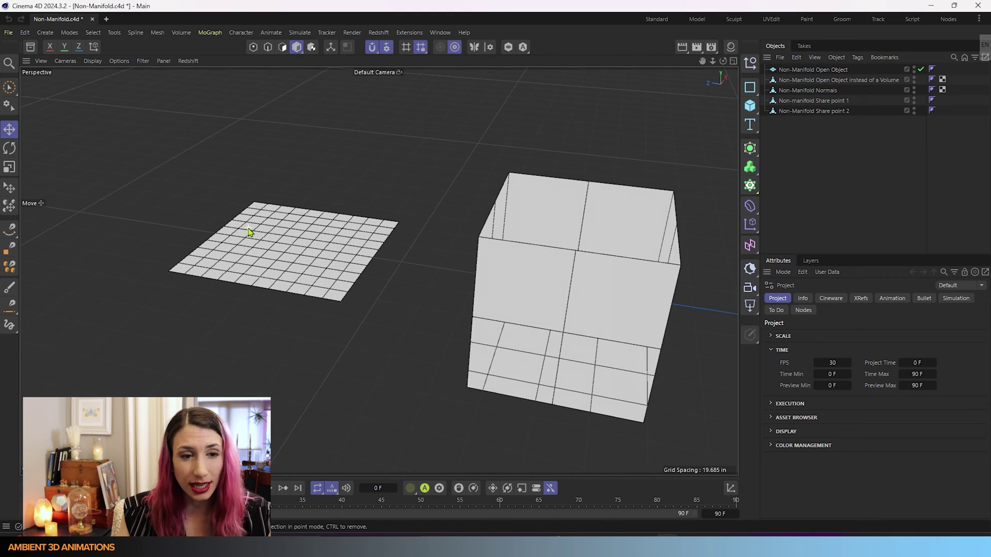
pyautogui.scroll(3, 294, 250)
pyautogui.scroll(2, 294, 233)
pyautogui.moveTo(295, 219)
pyautogui.keyDown('alt'); pyautogui.mouseDown()
pyautogui.moveTo(266, 206)
pyautogui.moveTo(232, 218)
pyautogui.moveTo(287, 264)
pyautogui.moveTo(495, 286)
pyautogui.moveTo(626, 345)
pyautogui.mouseUp(); pyautogui.keyUp('alt')
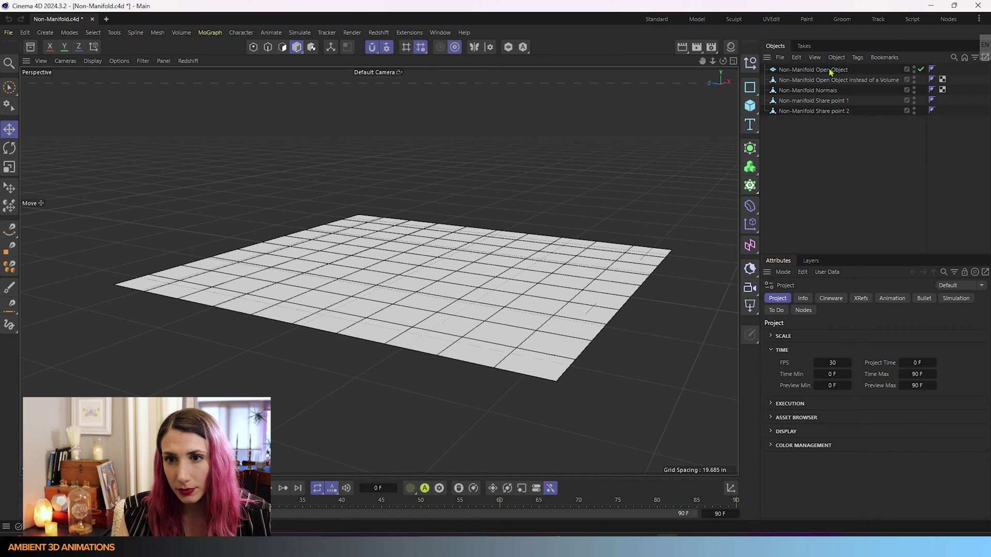
pyautogui.scroll(-5, 573, 256)
pyautogui.moveTo(573, 256)
pyautogui.keyDown('alt'); pyautogui.mouseDown()
pyautogui.moveTo(292, 269)
pyautogui.moveTo(340, 279)
pyautogui.mouseUp(); pyautogui.keyUp('alt')
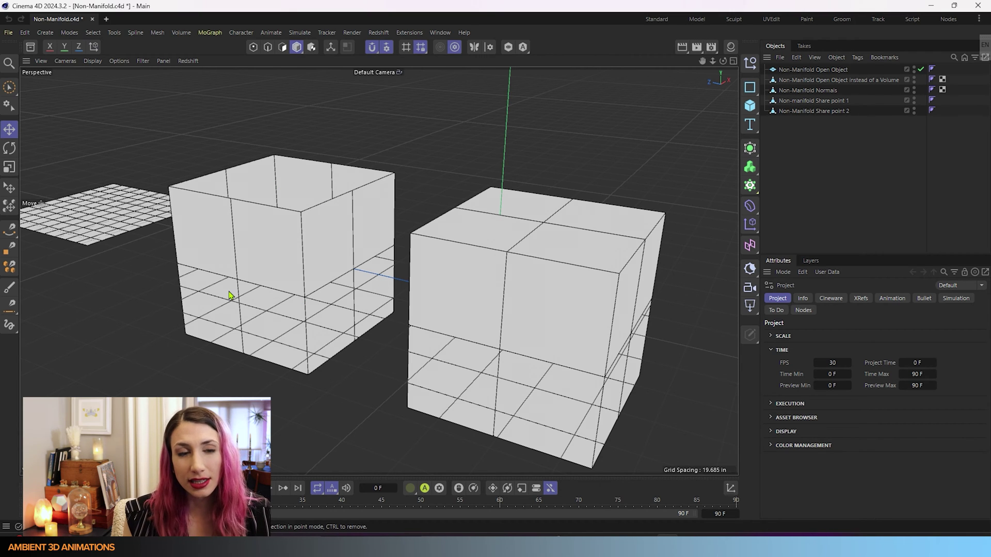
pyautogui.keyDown('alt'); pyautogui.moveTo(321, 296); pyautogui.dragTo(469, 311); pyautogui.keyUp('alt')
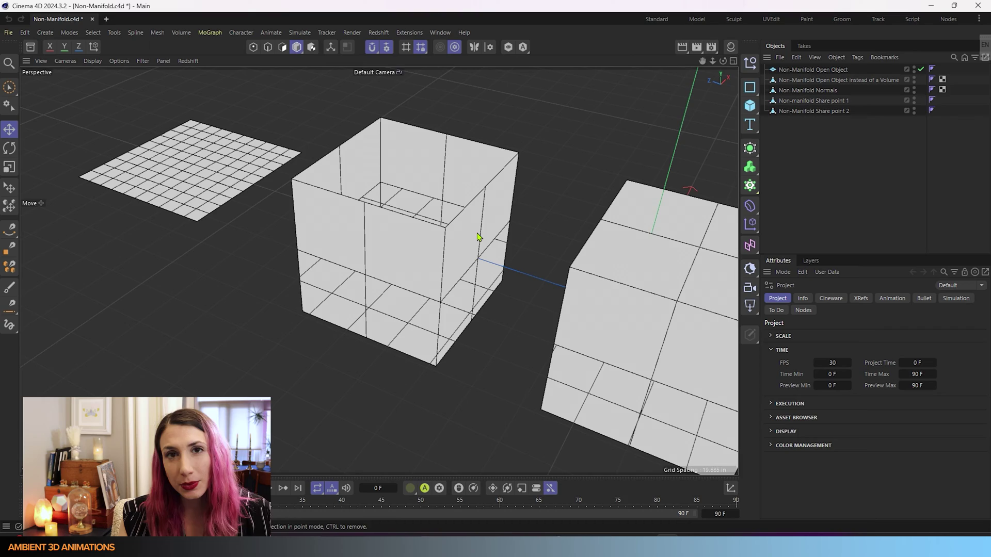
pyautogui.moveTo(477, 237)
pyautogui.keyDown('alt'); pyautogui.mouseDown()
pyautogui.moveTo(519, 186)
pyautogui.moveTo(480, 255)
pyautogui.mouseUp(); pyautogui.keyUp('alt')
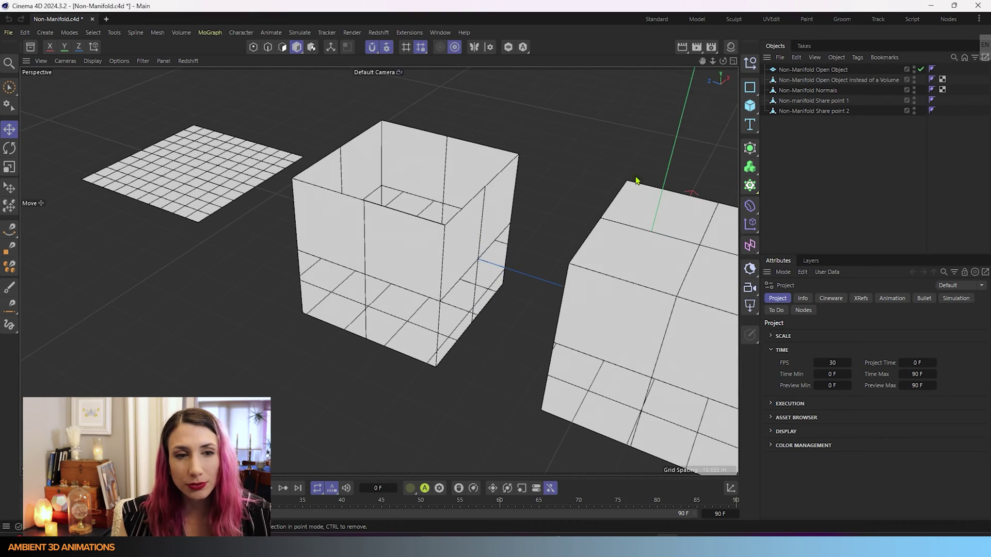
# - Select the open-topped cube and move it down along its vertical axis
pyautogui.click(822, 70)
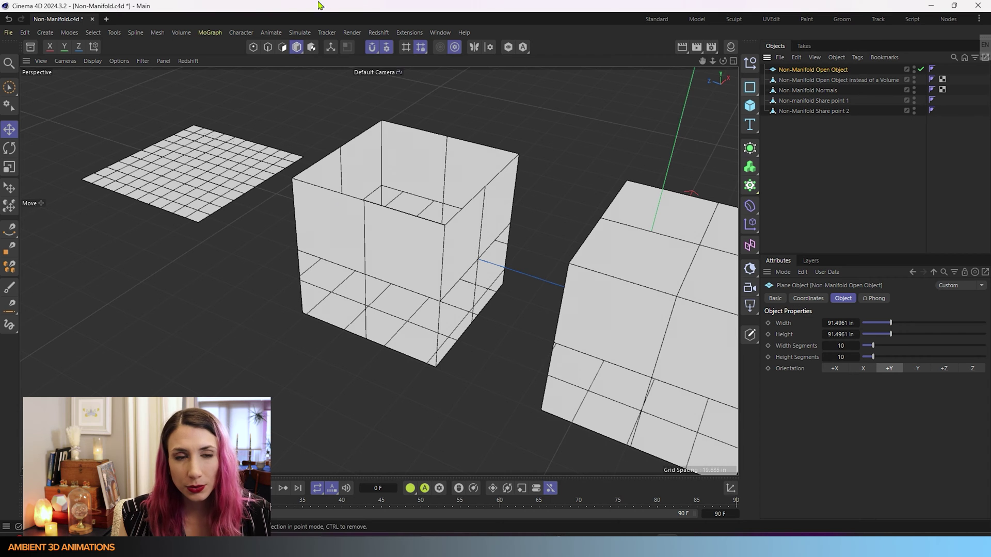
pyautogui.click(366, 227)
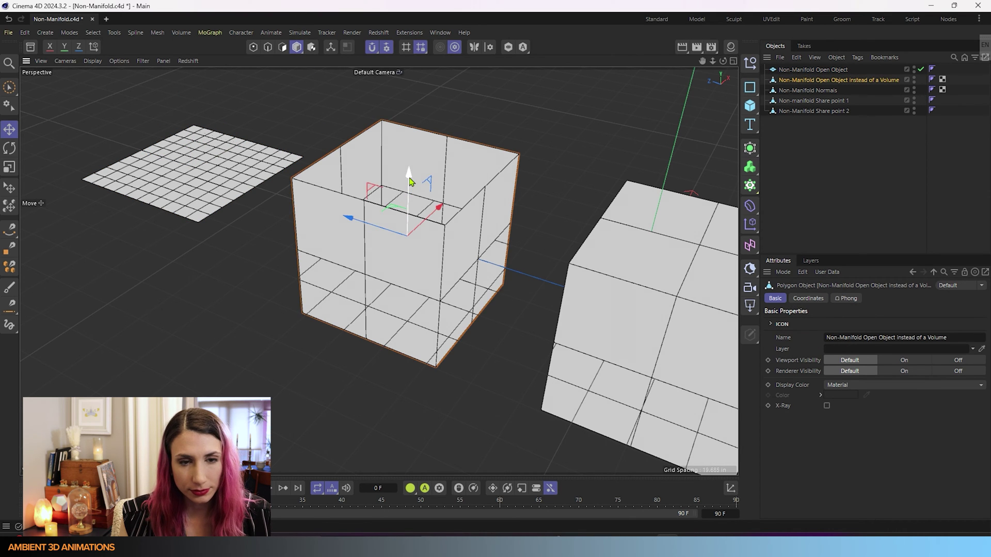
pyautogui.moveTo(410, 182)
pyautogui.mouseDown()
pyautogui.moveTo(536, 184)
pyautogui.moveTo(456, 223)
pyautogui.mouseUp()
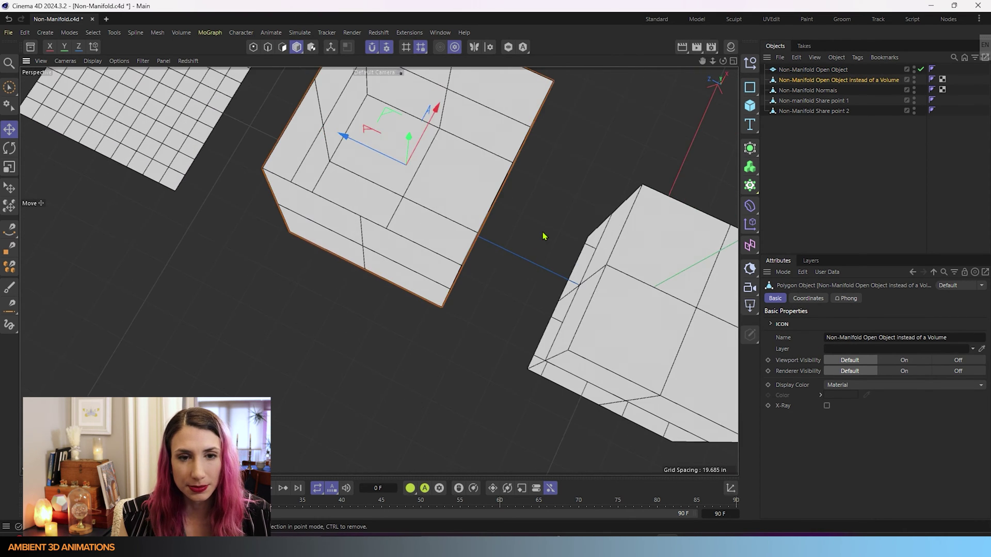
pyautogui.moveTo(439, 179); pyautogui.dragTo(436, 206)
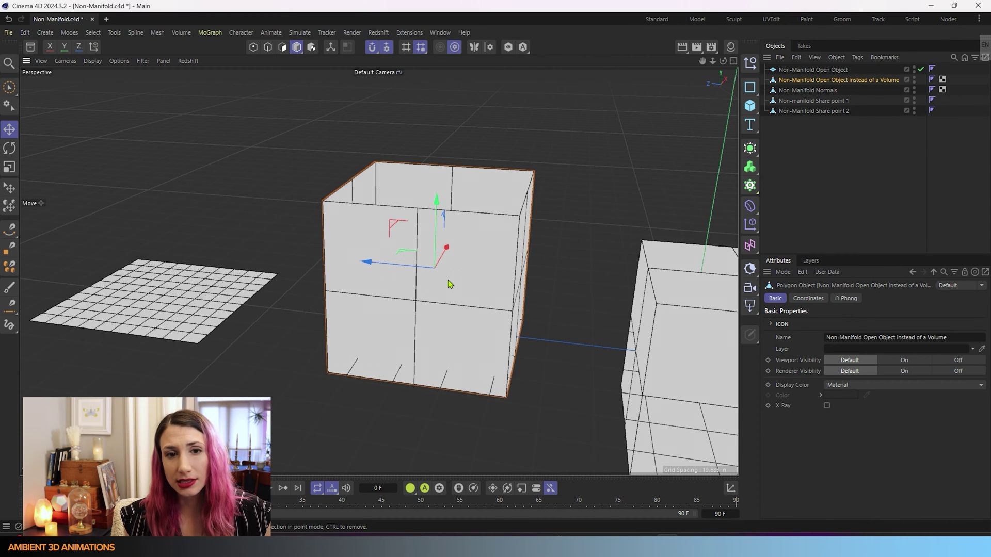
# - Cap the cube's open top with one polygon using Close Polygon Hole in Polygon mode
pyautogui.press('m')
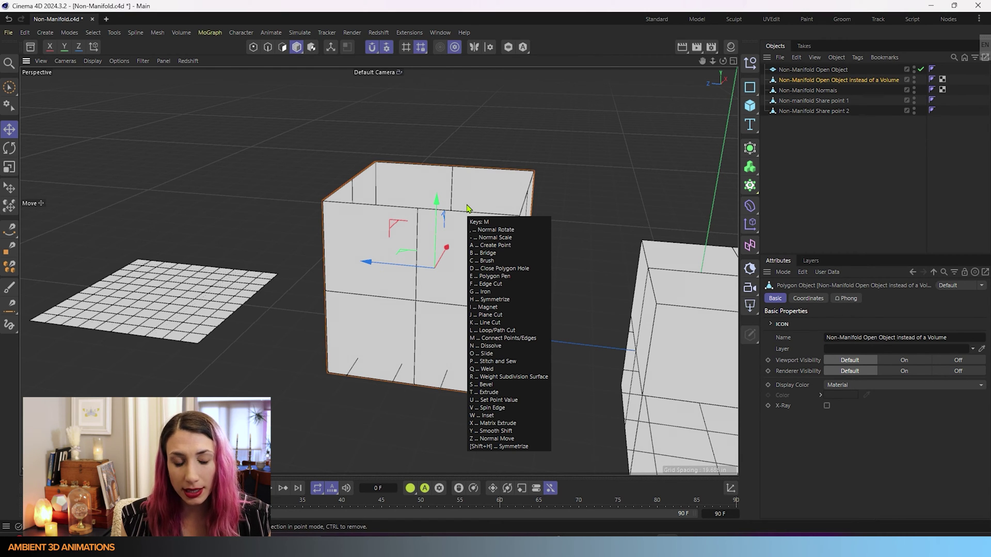
pyautogui.press('d')
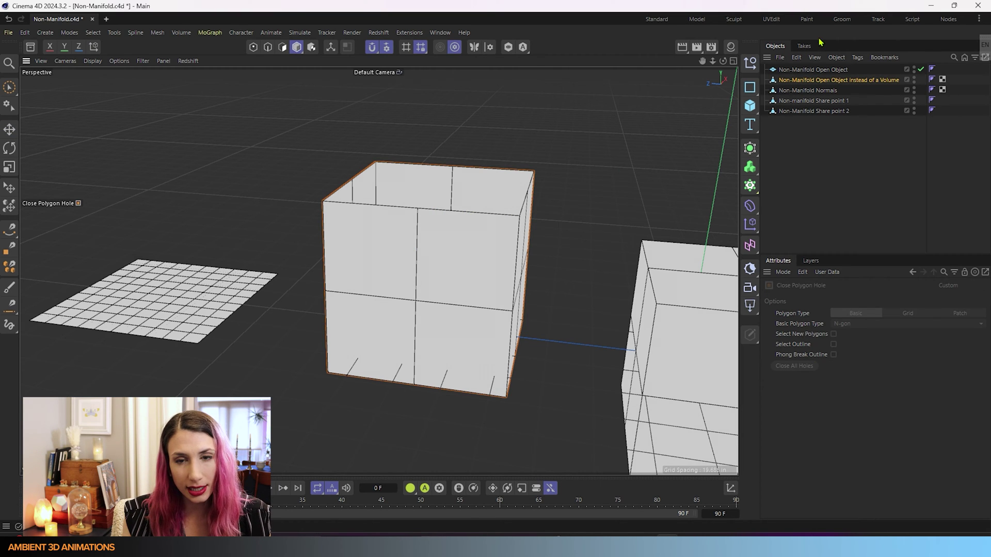
pyautogui.click(804, 82)
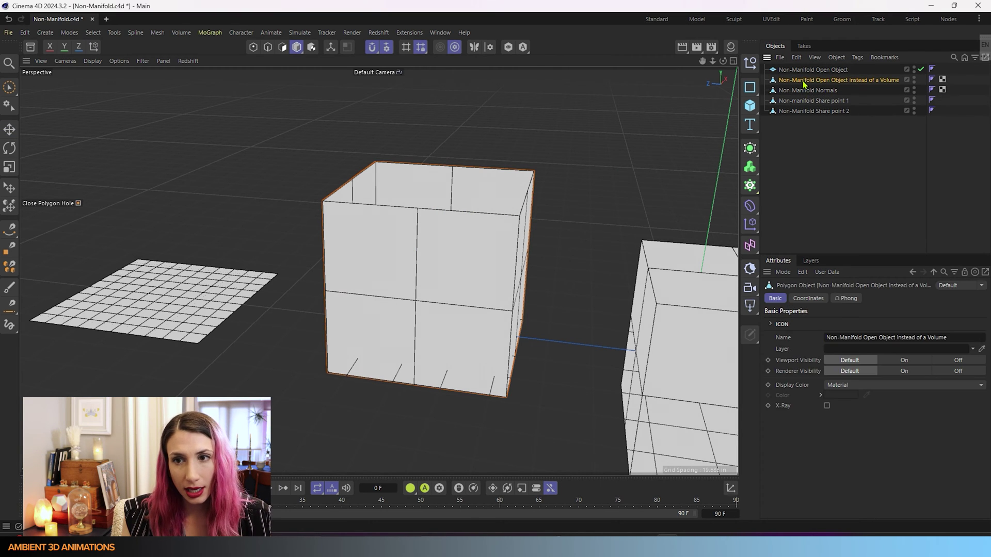
pyautogui.keyDown('alt'); pyautogui.moveTo(598, 192); pyautogui.dragTo(582, 229); pyautogui.keyUp('alt')
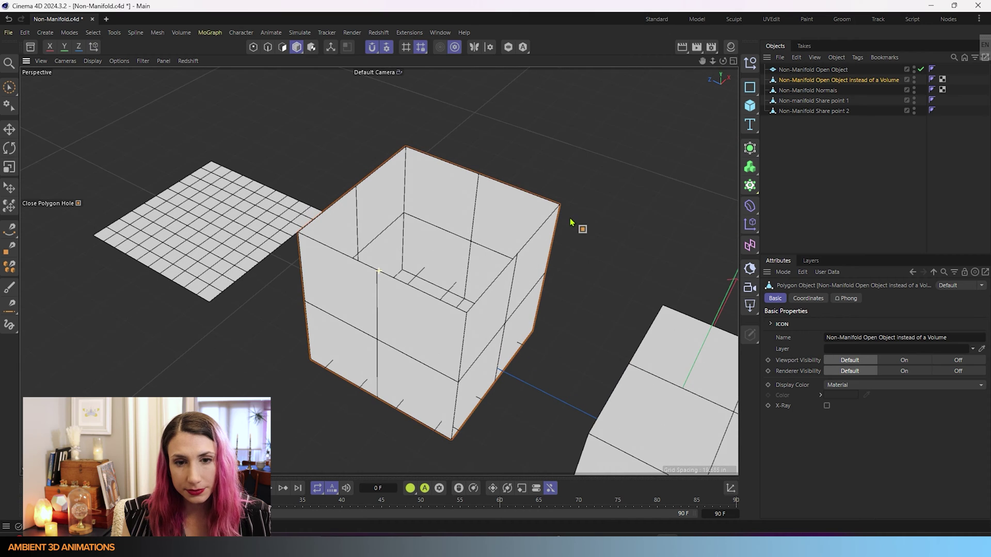
pyautogui.click(283, 48)
pyautogui.click(375, 268)
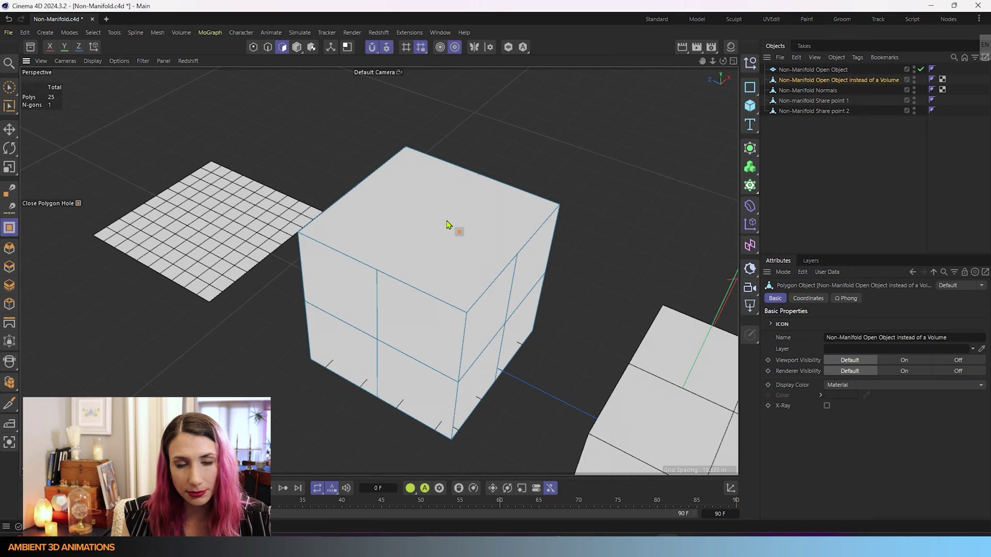
# - Undo the single n-gon fill on the cube's top
pyautogui.moveTo(325, 341)
pyautogui.keyDown('alt'); pyautogui.mouseDown()
pyautogui.moveTo(357, 264)
pyautogui.moveTo(495, 193)
pyautogui.moveTo(362, 334)
pyautogui.mouseUp(); pyautogui.keyUp('alt')
pyautogui.hotkey('ctrl', 'z')
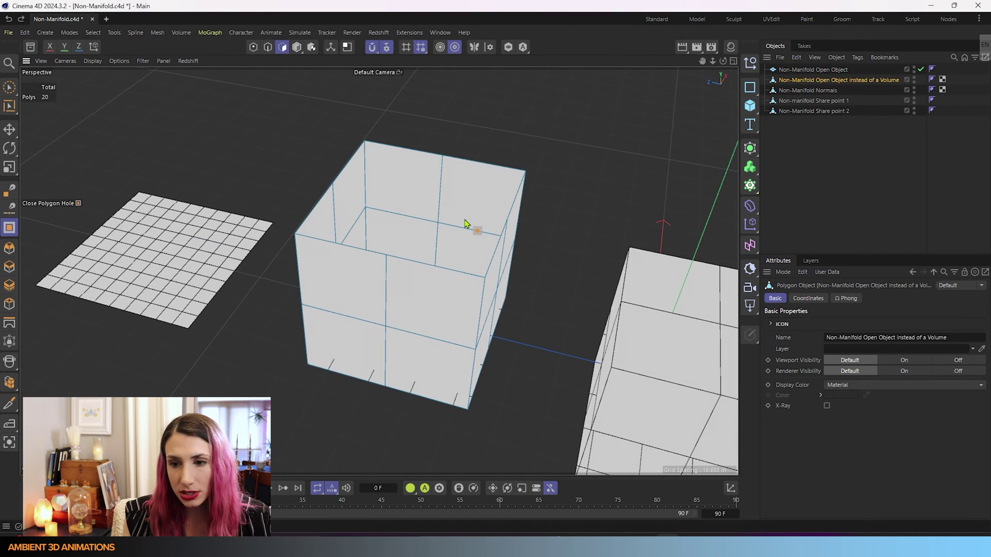
pyautogui.rightClick(308, 168)
pyautogui.click(339, 173)
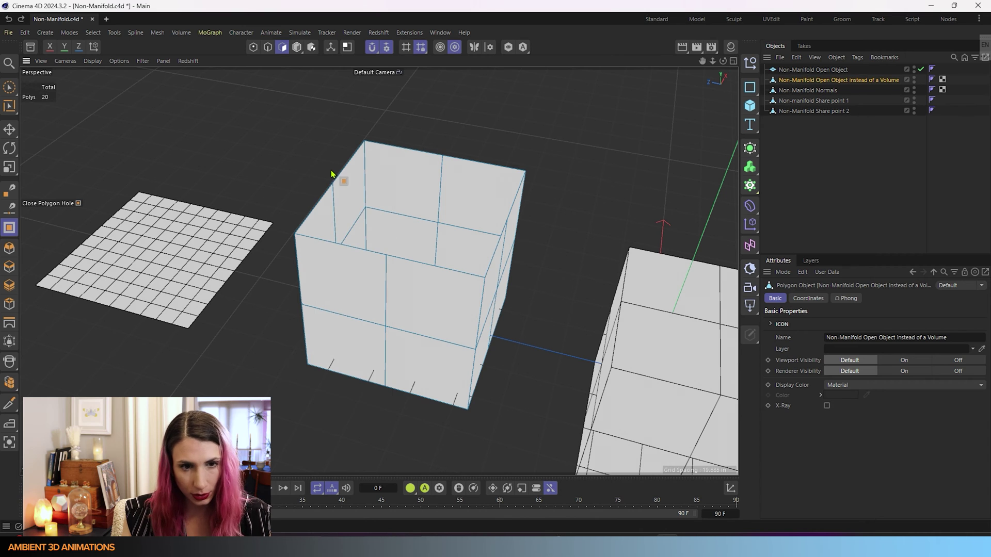
pyautogui.scroll(-2, 805, 449)
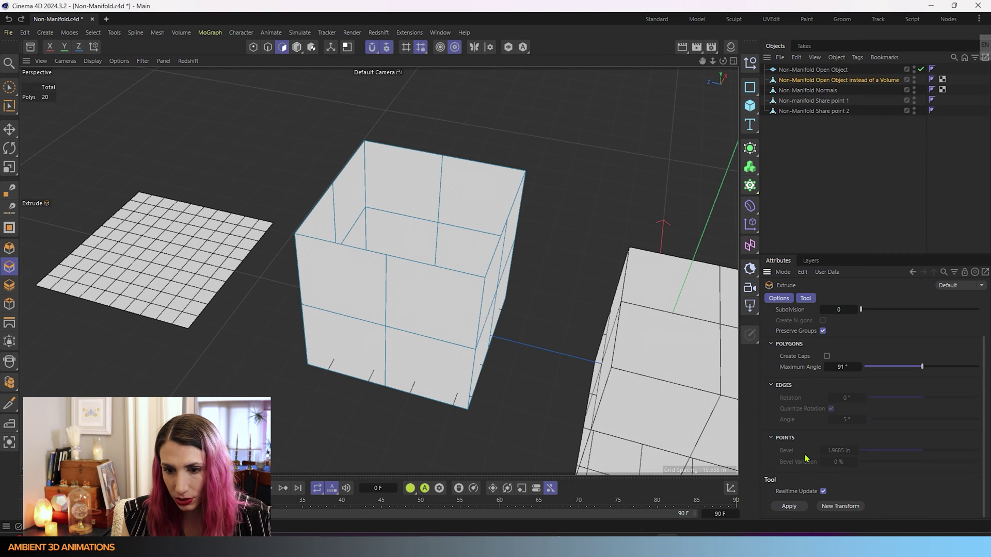
pyautogui.scroll(2, 805, 463)
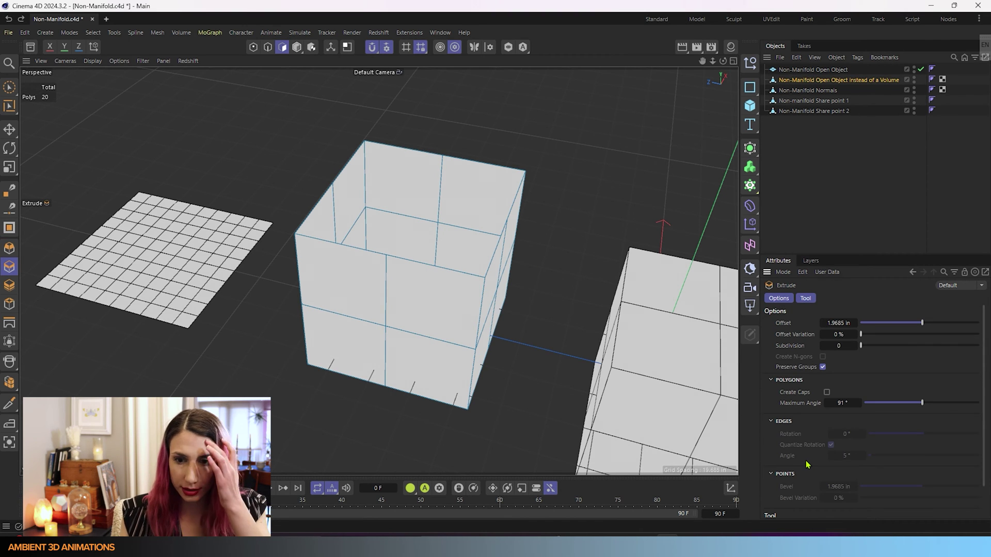
pyautogui.scroll(-2, 802, 434)
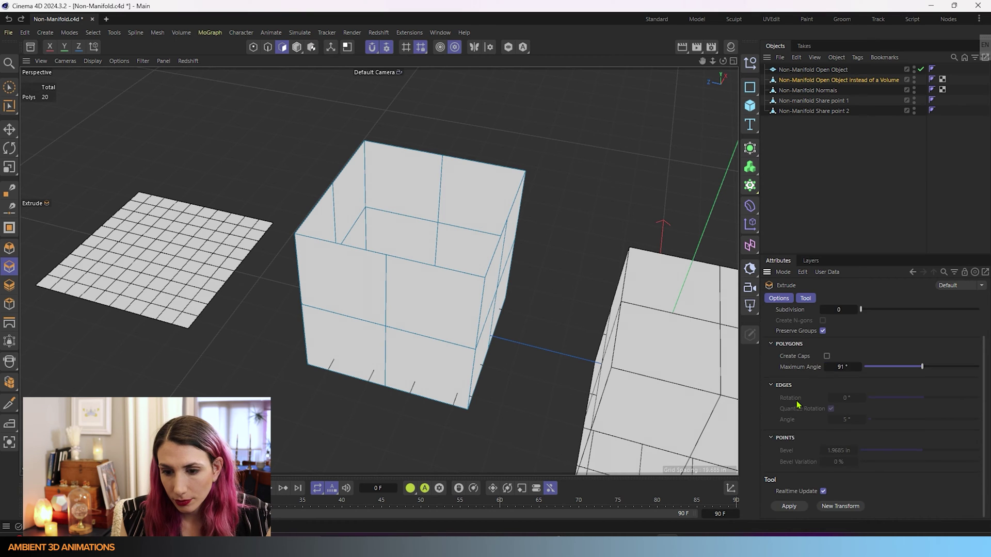
# - Refill the open top using Close Polygon Hole with Polygon Type set to Grid
pyautogui.rightClick(431, 331)
pyautogui.click(464, 310)
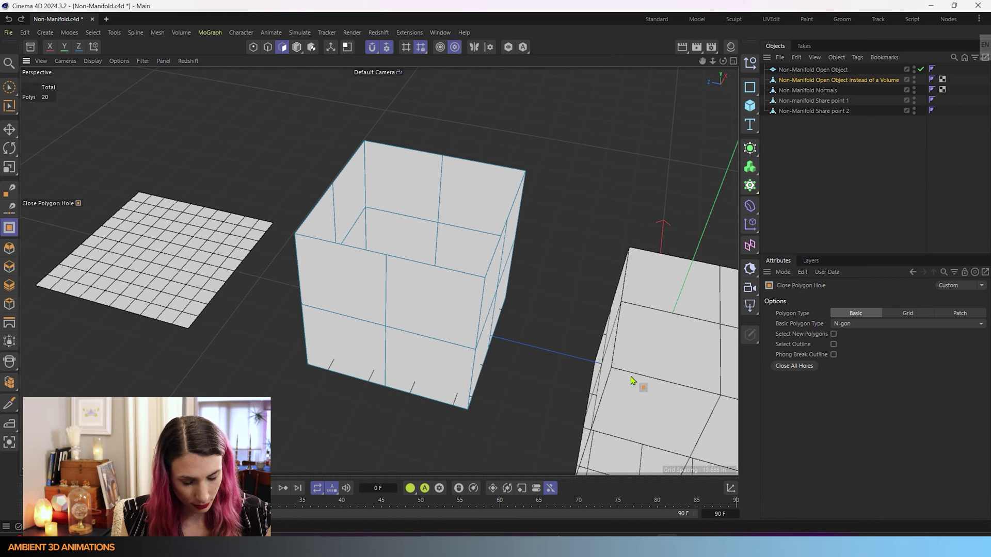
pyautogui.click(910, 314)
pyautogui.click(460, 273)
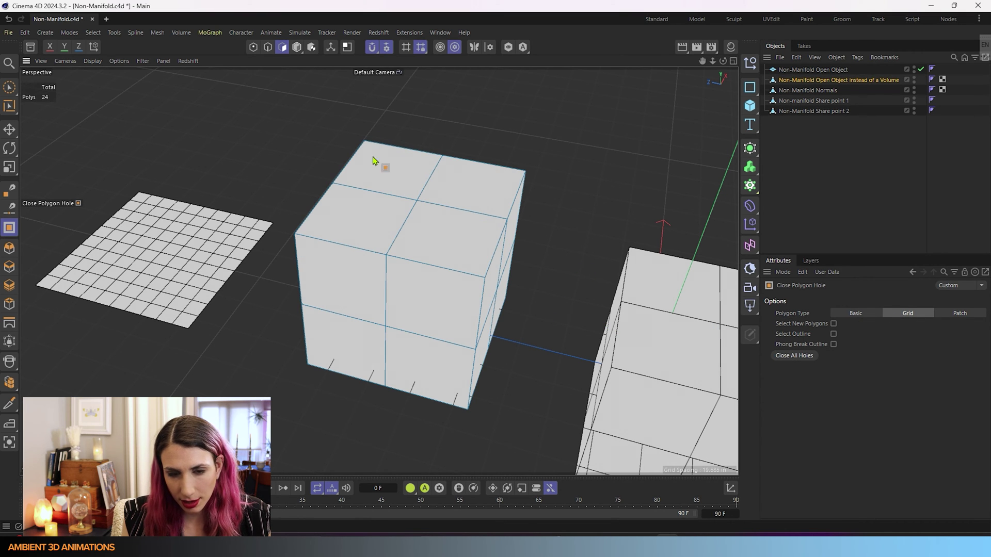
pyautogui.keyDown('alt'); pyautogui.moveTo(369, 182); pyautogui.dragTo(388, 279); pyautogui.keyUp('alt')
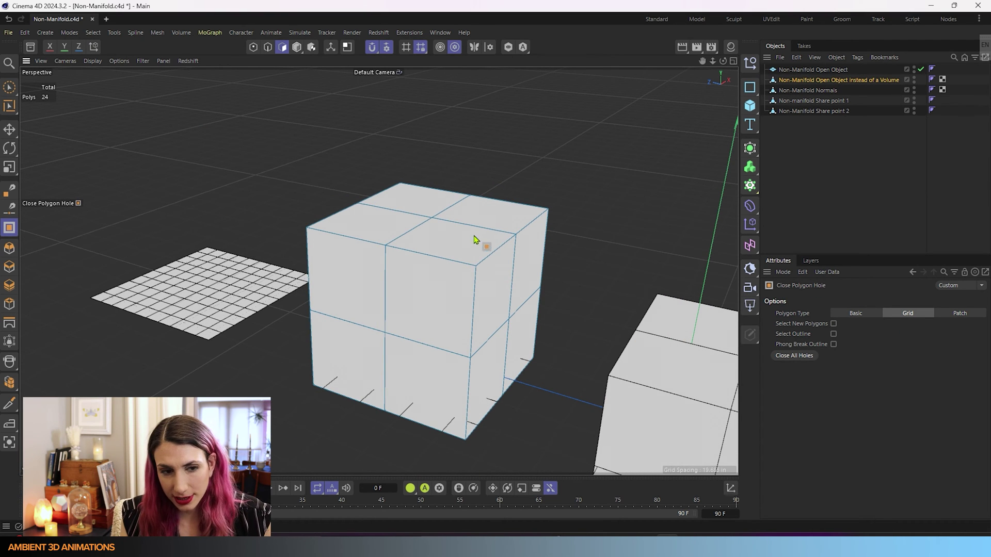
# - Select the Non-Manifold Open Object plane and switch to Rectangle Selection
pyautogui.click(811, 70)
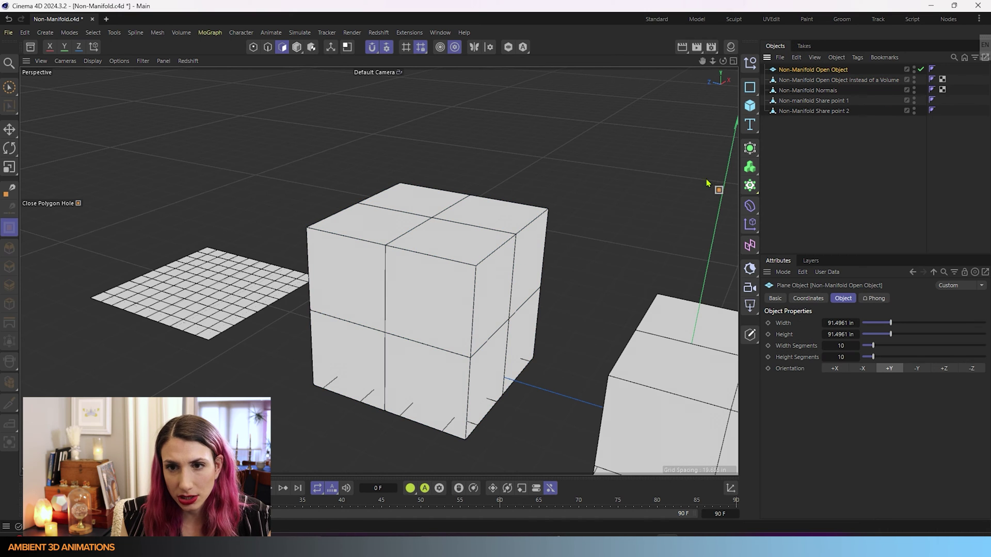
pyautogui.keyDown('alt'); pyautogui.moveTo(352, 387); pyautogui.dragTo(360, 358); pyautogui.keyUp('alt')
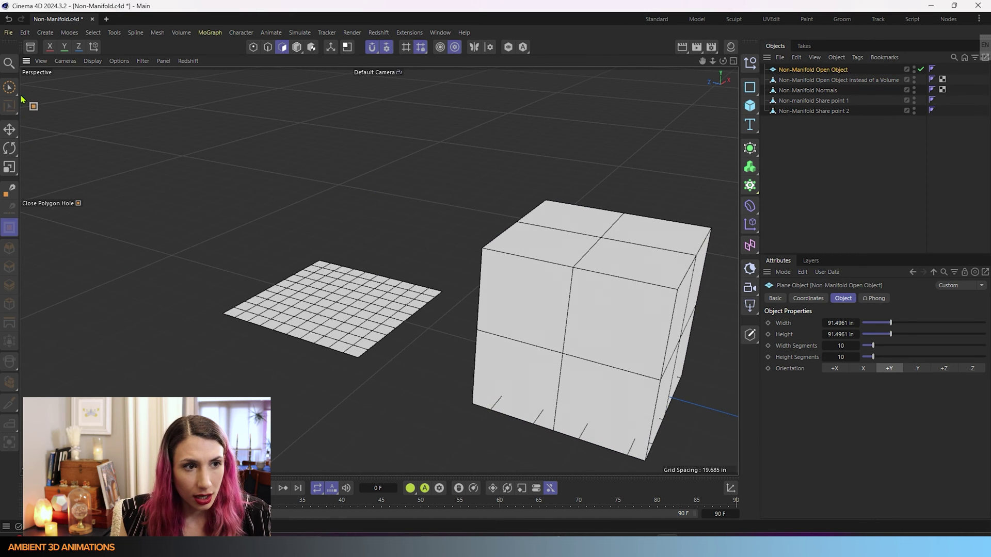
pyautogui.click(10, 88)
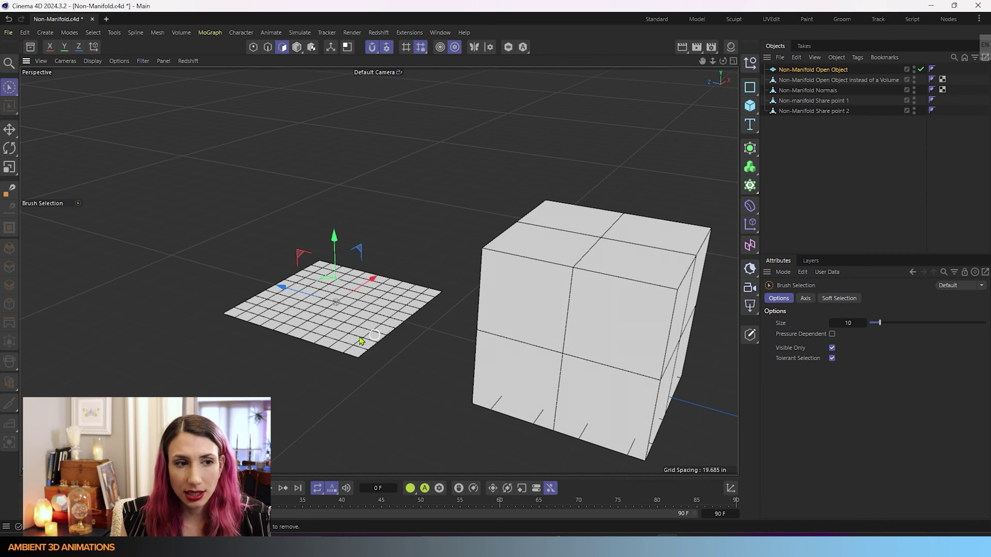
pyautogui.click(10, 87)
pyautogui.click(40, 133)
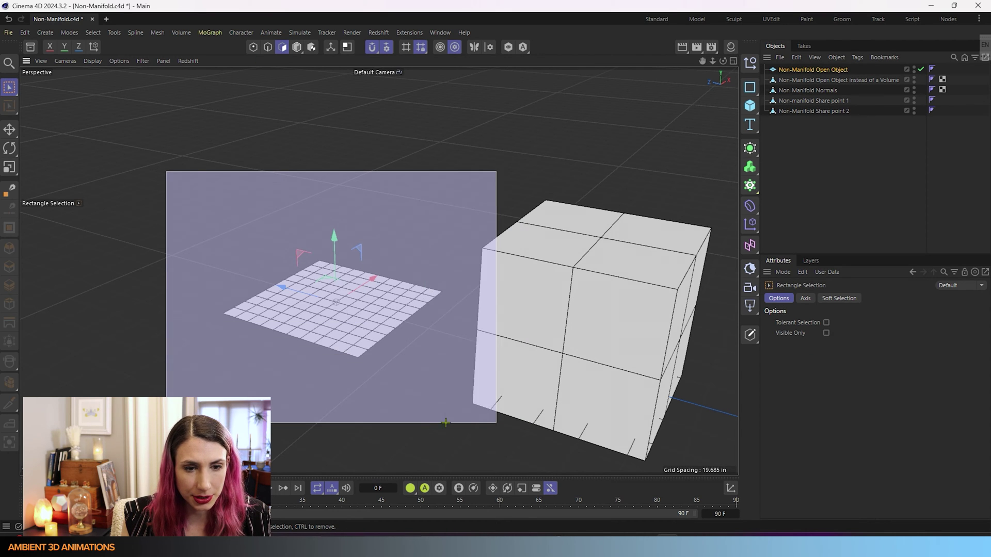
pyautogui.moveTo(446, 424); pyautogui.dragTo(460, 434)
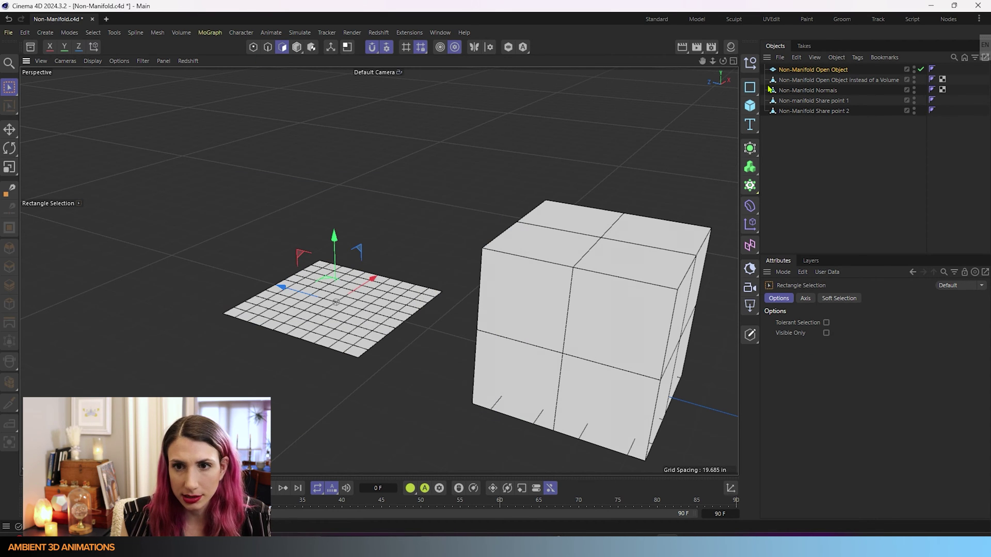
# - Rectangle-select every polygon of the grid plane and activate the Thicken tool
pyautogui.click(805, 70)
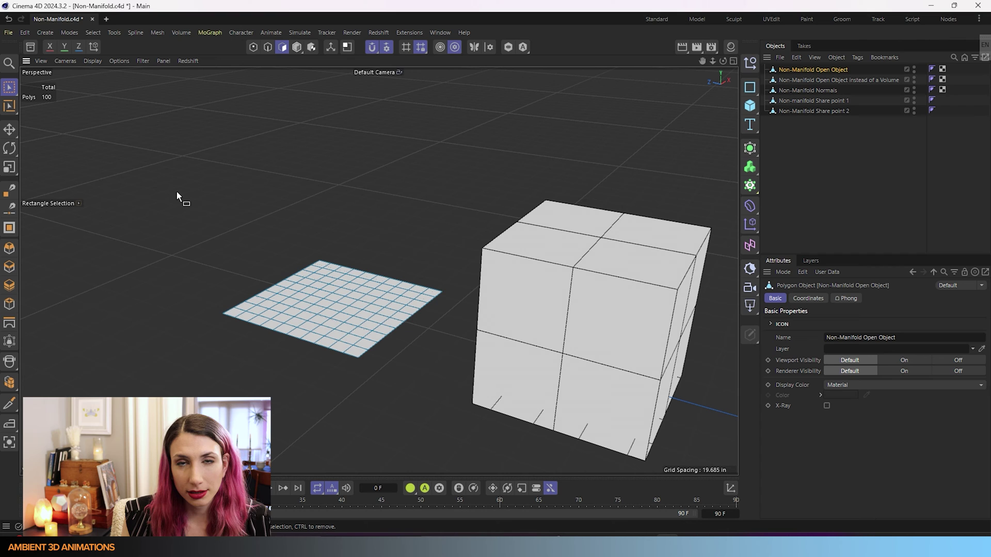
pyautogui.click(750, 106)
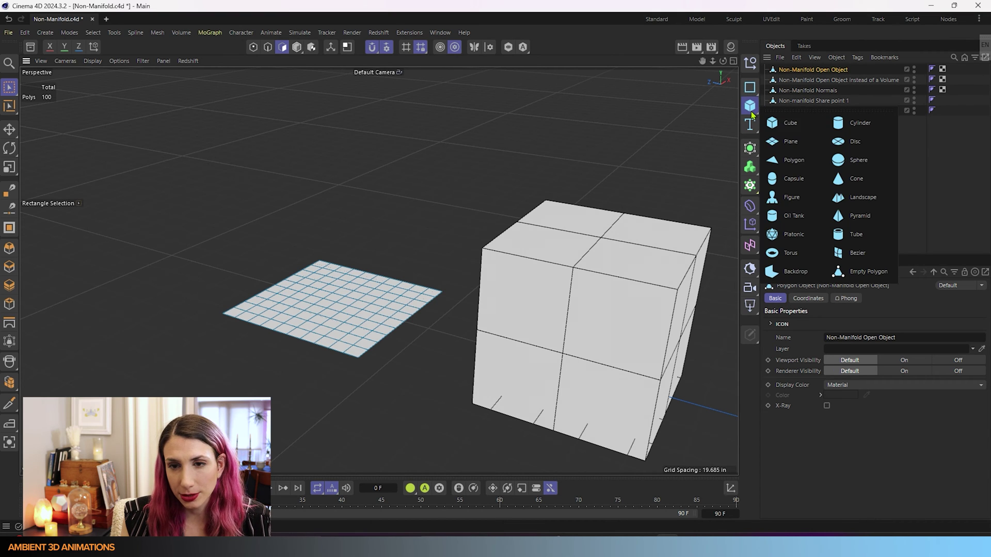
pyautogui.click(154, 116)
pyautogui.moveTo(141, 170); pyautogui.dragTo(489, 436)
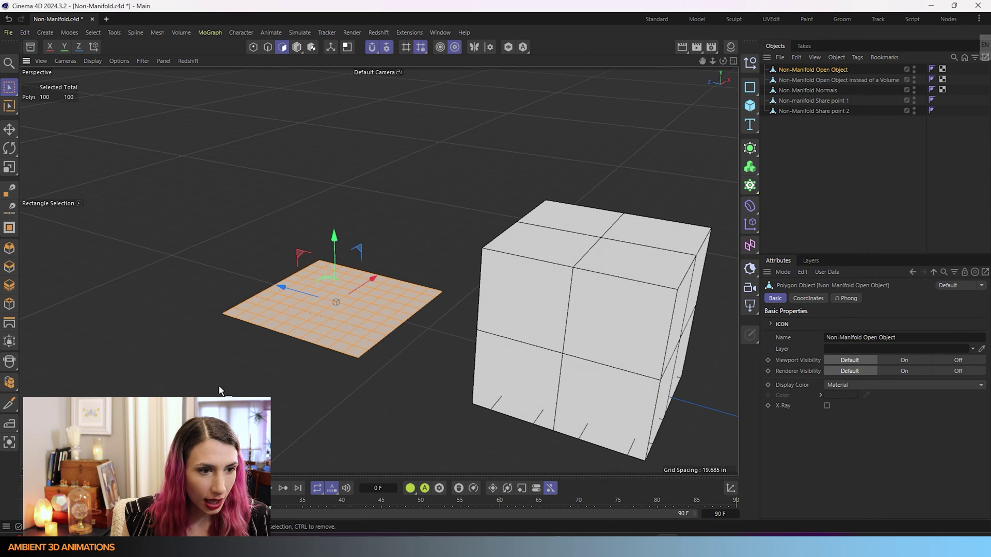
pyautogui.click(9, 288)
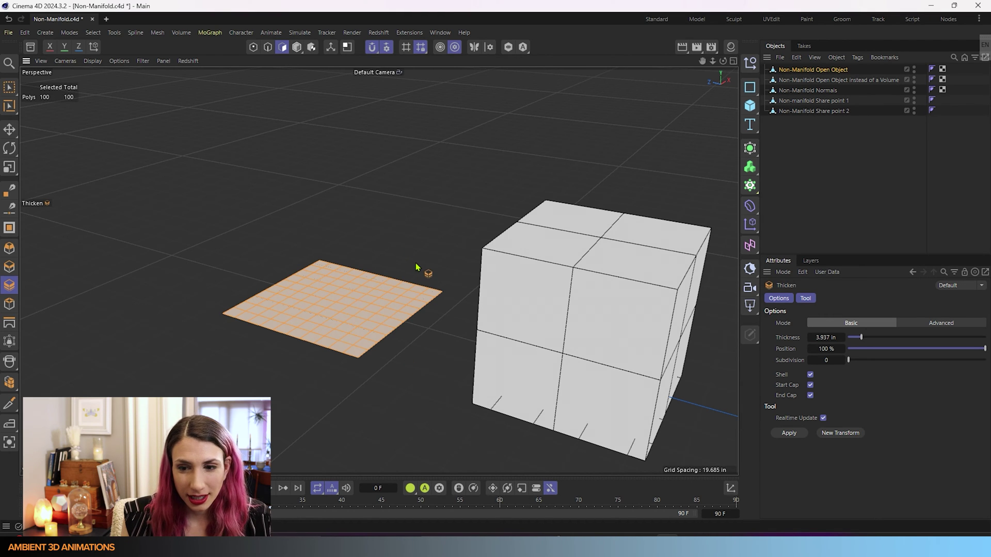
# - Thicken the grid plane into a solid slab, then orbit to look down at it
pyautogui.moveTo(408, 318)
pyautogui.mouseDown()
pyautogui.moveTo(387, 310)
pyautogui.moveTo(249, 327)
pyautogui.moveTo(359, 251)
pyautogui.moveTo(372, 170)
pyautogui.moveTo(263, 256)
pyautogui.moveTo(405, 224)
pyautogui.moveTo(377, 399)
pyautogui.moveTo(442, 189)
pyautogui.mouseUp()
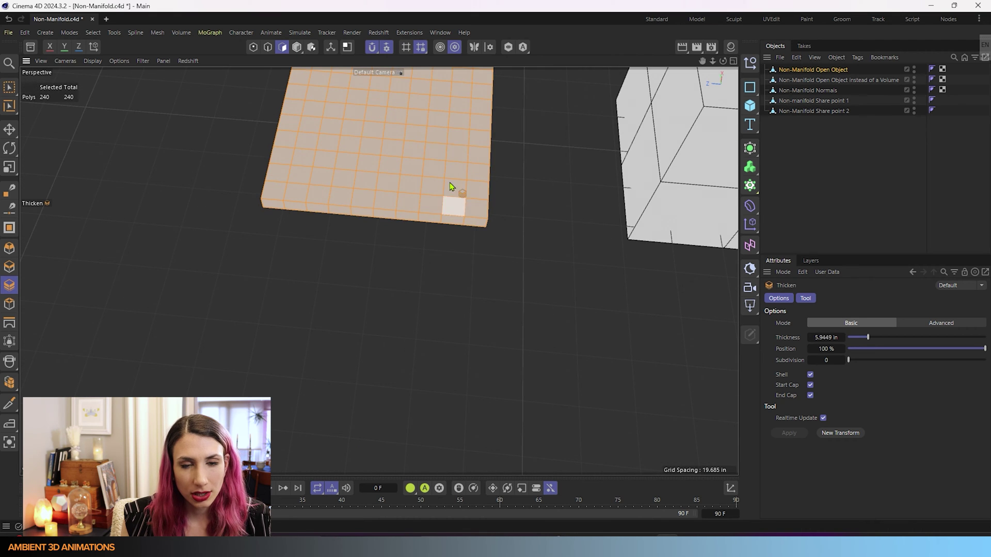
pyautogui.keyDown('alt'); pyautogui.moveTo(586, 325); pyautogui.dragTo(579, 479); pyautogui.keyUp('alt')
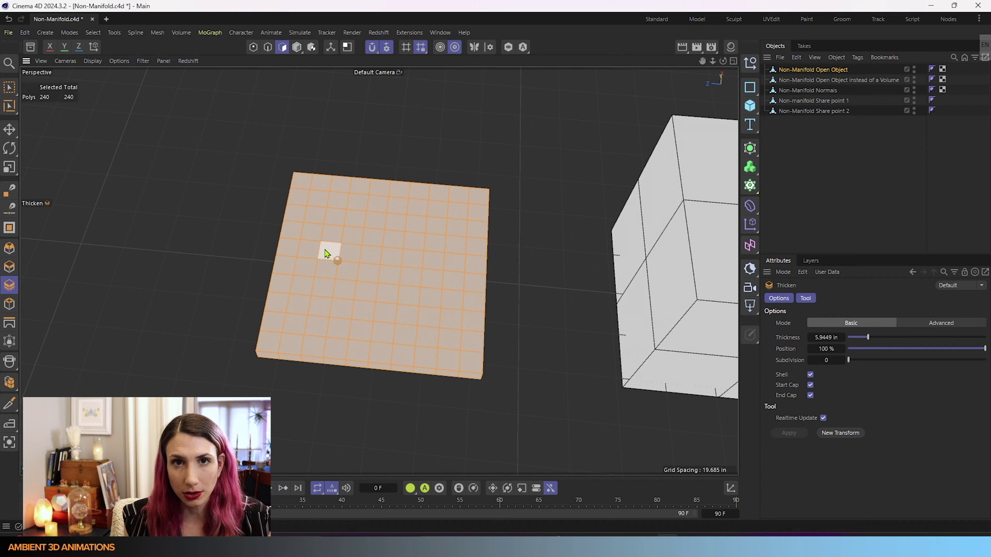
pyautogui.scroll(-3, 549, 299)
pyautogui.scroll(-3, 575, 294)
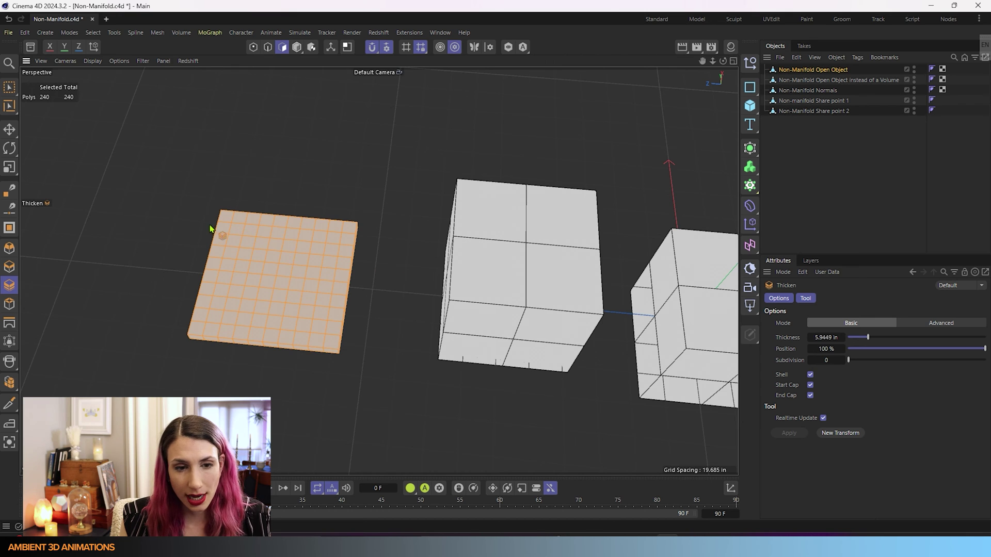
# - Switch to Brush Selection and deselect the thickened plane
pyautogui.click(10, 87)
pyautogui.click(46, 108)
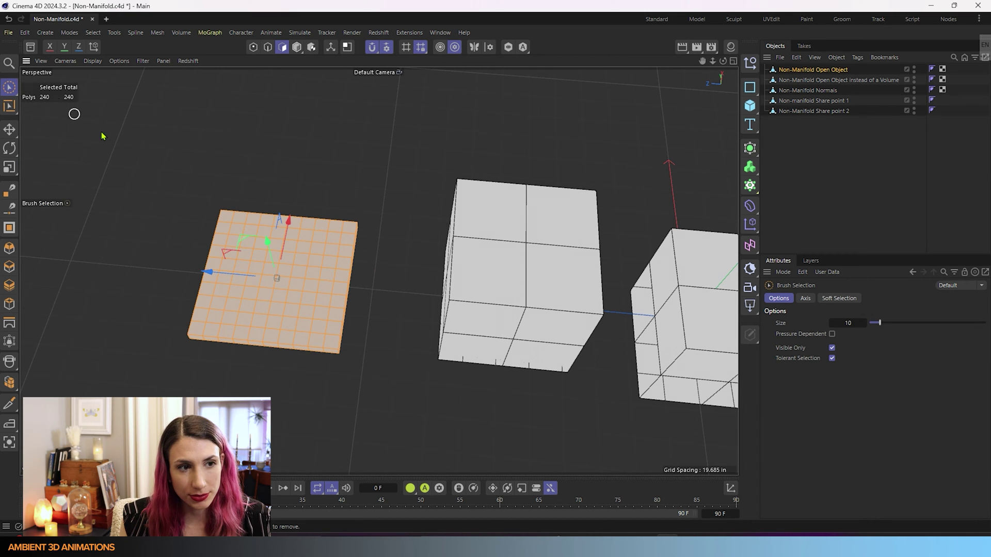
pyautogui.scroll(2, 327, 332)
pyautogui.scroll(2, 327, 332)
pyautogui.click(314, 256)
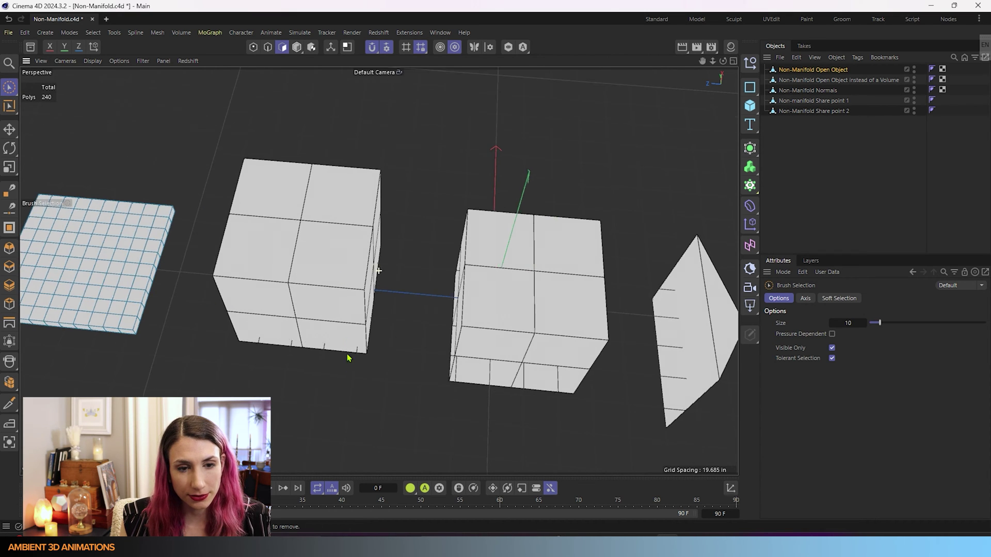
pyautogui.scroll(-2, 372, 352)
pyautogui.scroll(2, 506, 332)
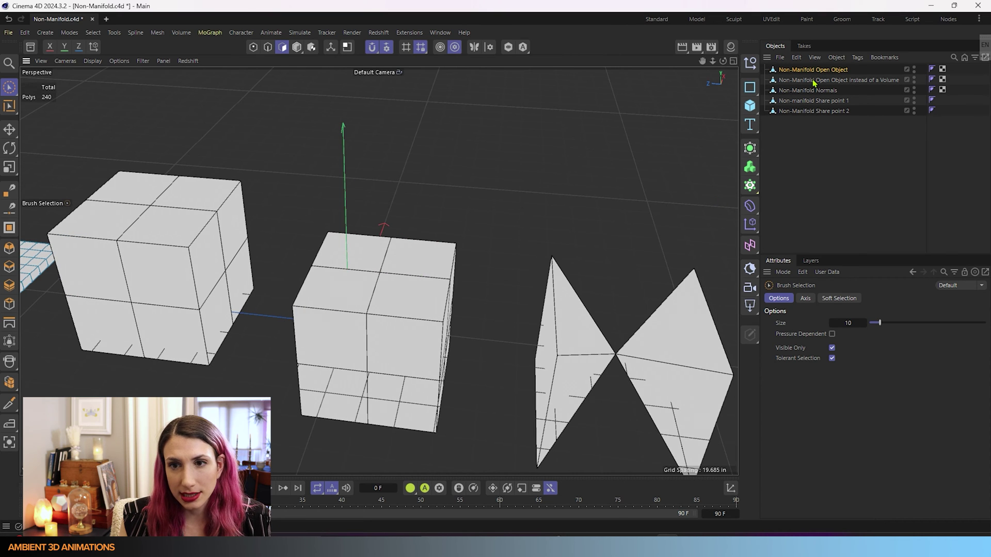
# - In Model mode, raise the Non-Manifold Normals cube along its Y axis
pyautogui.click(815, 80)
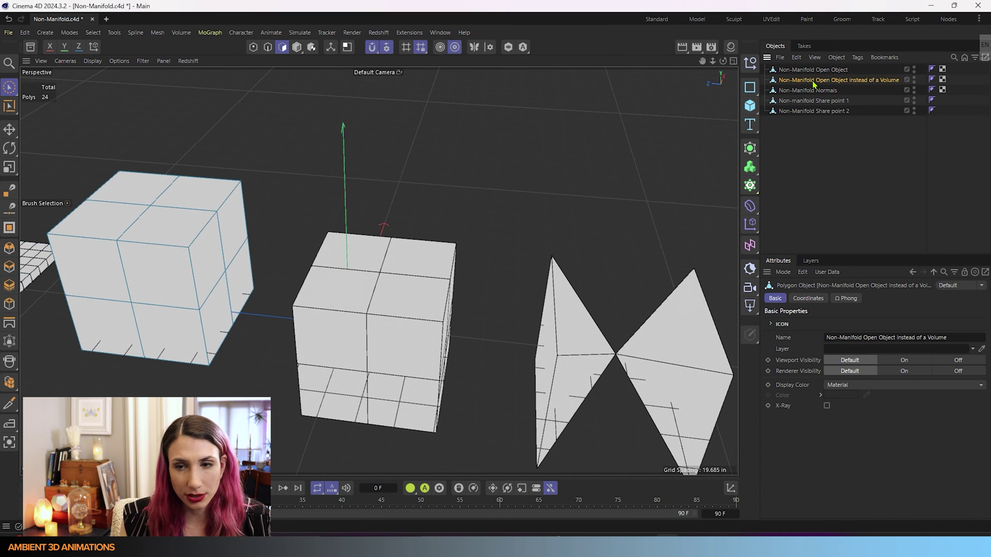
pyautogui.click(296, 47)
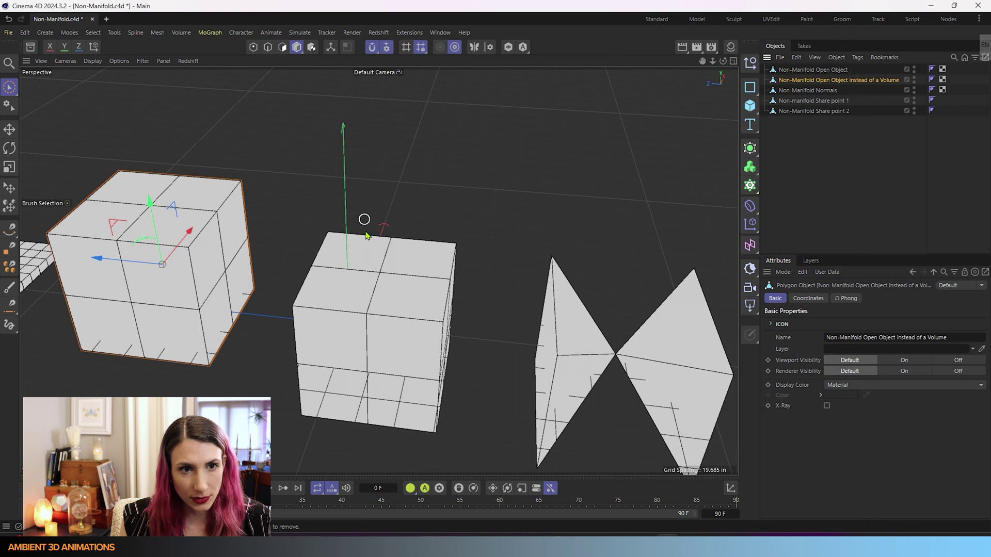
pyautogui.click(365, 271)
pyautogui.moveTo(389, 264); pyautogui.dragTo(357, 261)
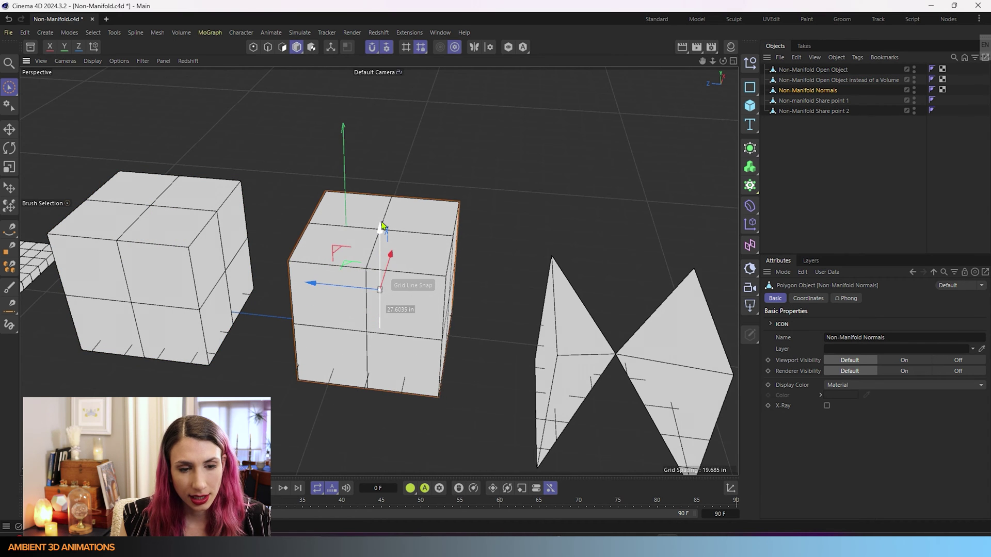
pyautogui.moveTo(267, 314)
pyautogui.keyDown('alt'); pyautogui.mouseDown()
pyautogui.moveTo(621, 209)
pyautogui.moveTo(380, 314)
pyautogui.mouseUp(); pyautogui.keyUp('alt')
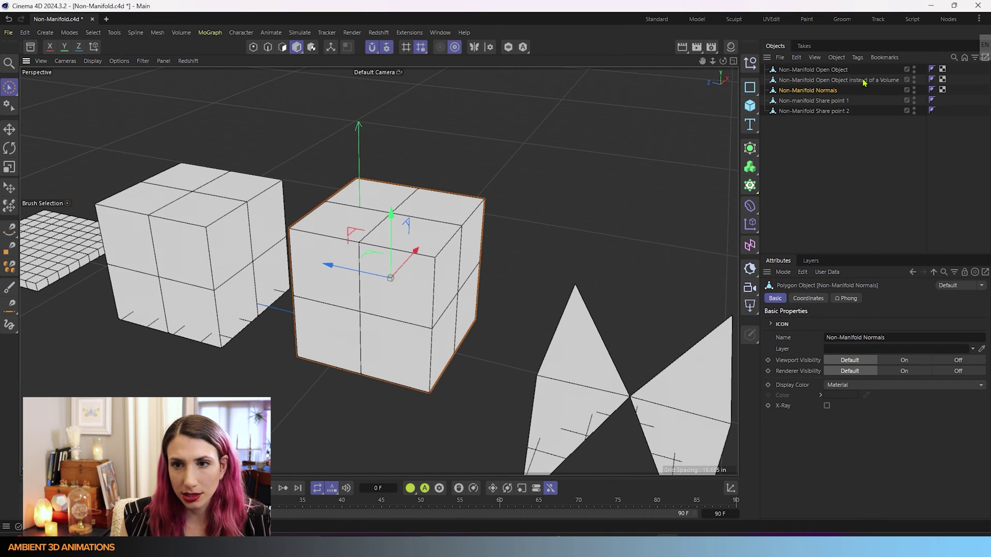
# - Raise the Non-Manifold Open Object instead of a Volume cube along Y
pyautogui.click(844, 80)
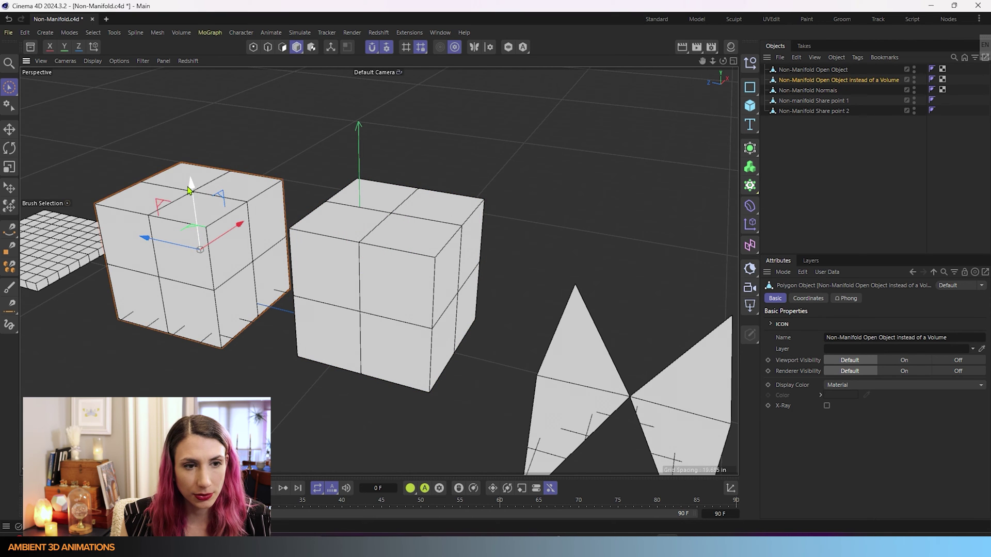
pyautogui.moveTo(191, 188); pyautogui.dragTo(192, 172)
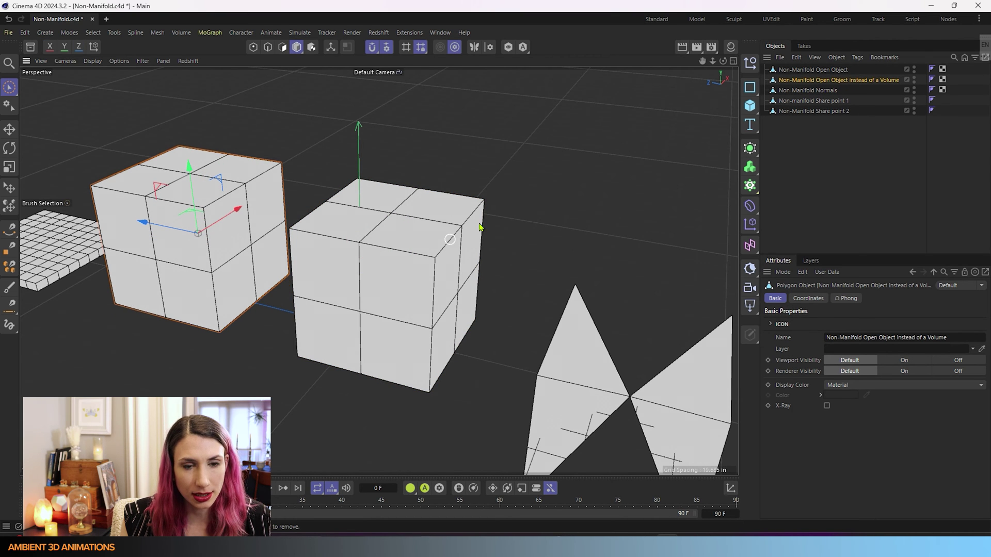
pyautogui.keyDown('alt'); pyautogui.moveTo(387, 240); pyautogui.dragTo(525, 311); pyautogui.keyUp('alt')
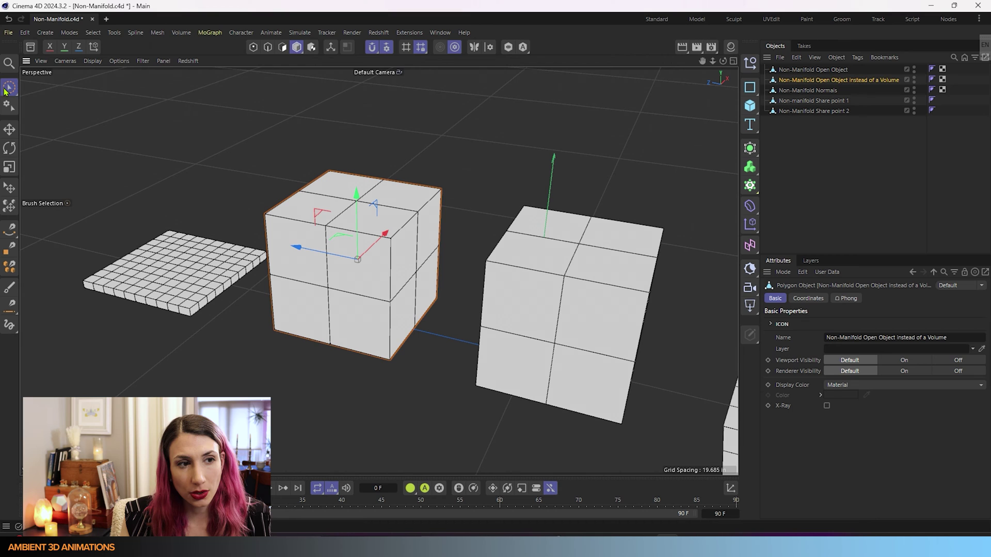
# - Rectangle-select the polygons of both cubes in Polygon mode
pyautogui.click(10, 87)
pyautogui.click(62, 105)
pyautogui.click(284, 48)
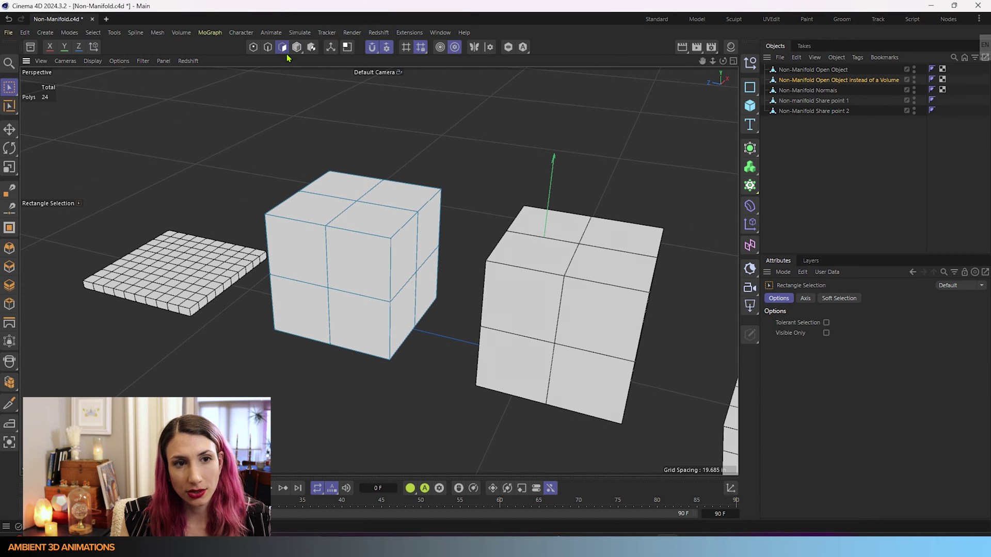
pyautogui.keyDown('ctrl'); pyautogui.click(808, 91); pyautogui.keyUp('ctrl')
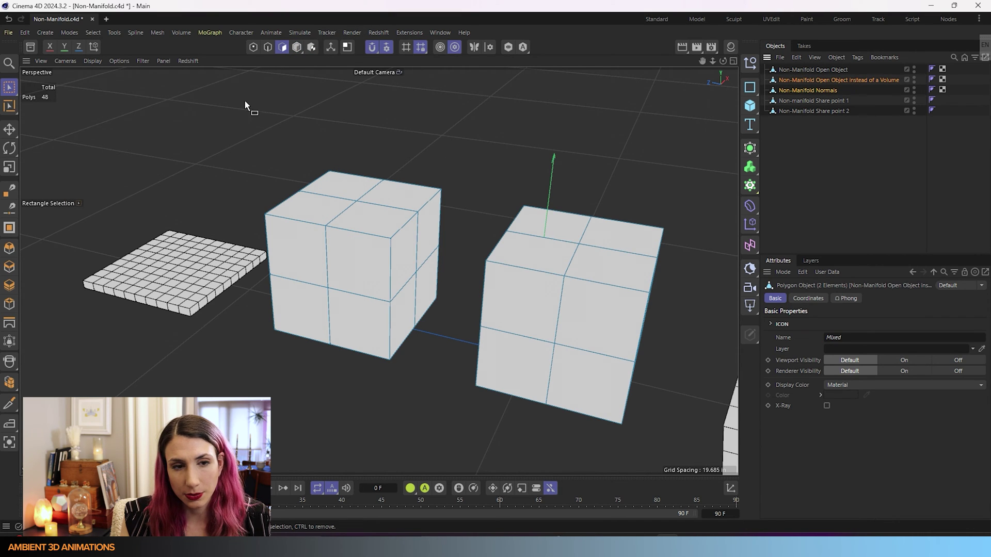
pyautogui.moveTo(179, 99); pyautogui.dragTo(689, 457)
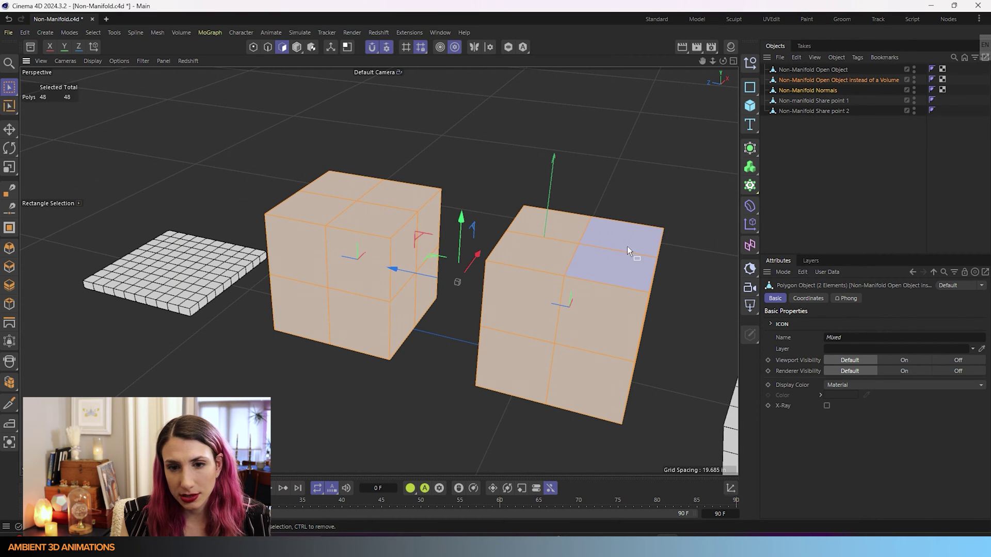
pyautogui.moveTo(529, 352)
pyautogui.keyDown('alt'); pyautogui.mouseDown()
pyautogui.moveTo(290, 373)
pyautogui.moveTo(469, 277)
pyautogui.mouseUp(); pyautogui.keyUp('alt')
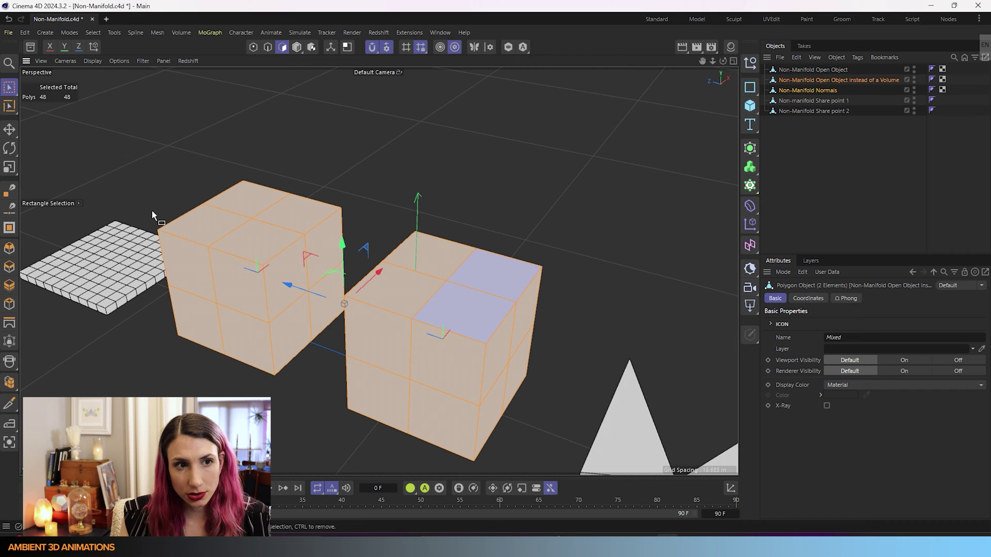
# - Switch to Brush Selection and deselect all the cubes' polygons
pyautogui.click(10, 86)
pyautogui.click(58, 110)
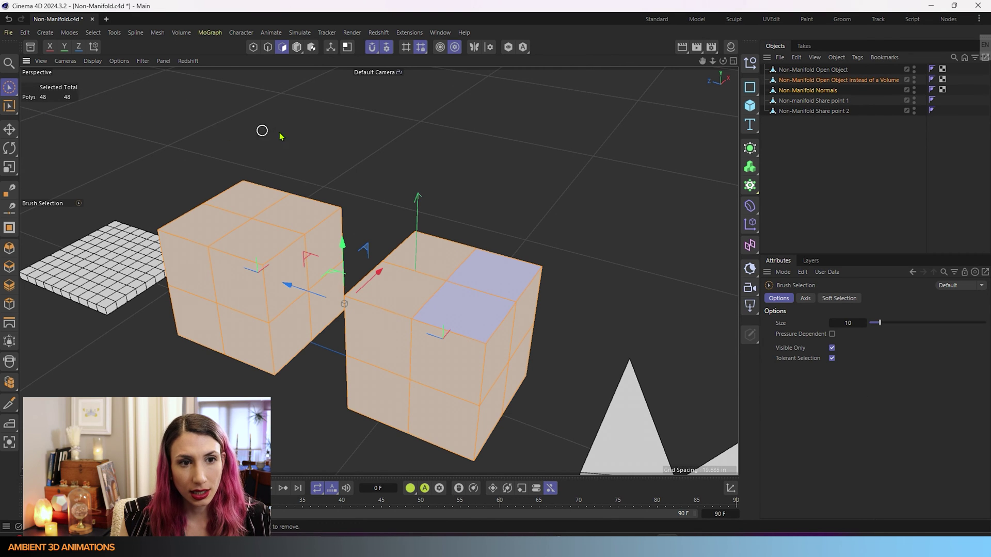
pyautogui.click(345, 134)
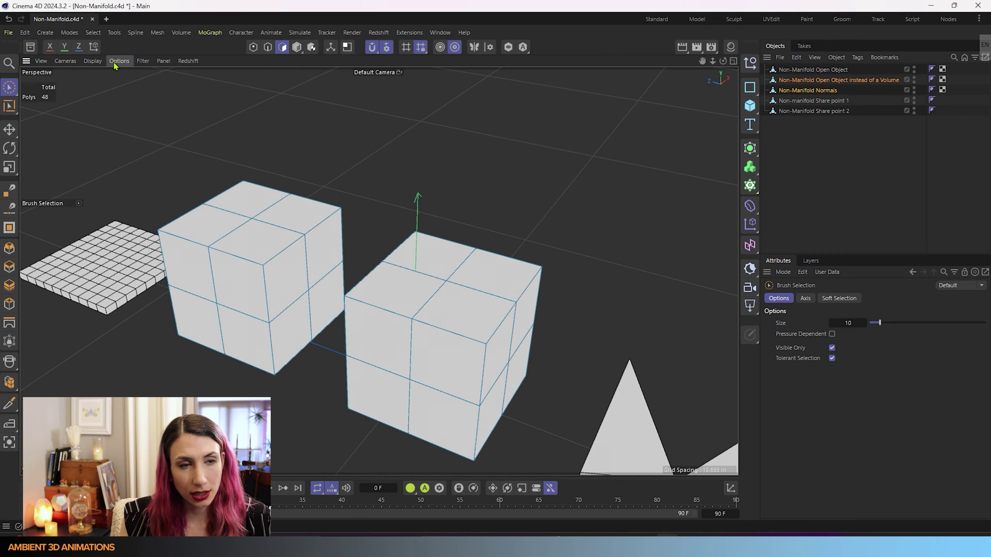
# - Turn on Polygon Normals in the viewport options and orbit to face the cubes
pyautogui.click(118, 62)
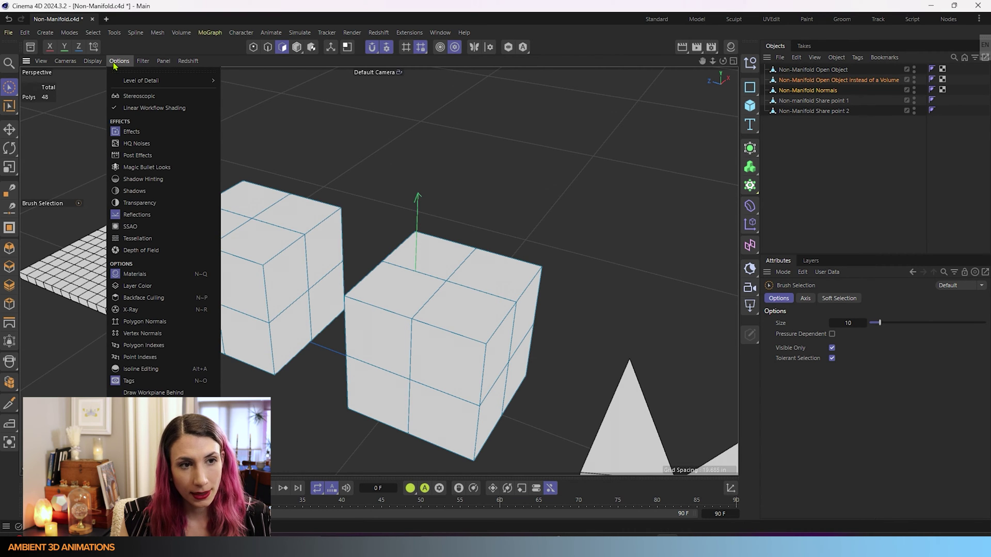
pyautogui.click(148, 322)
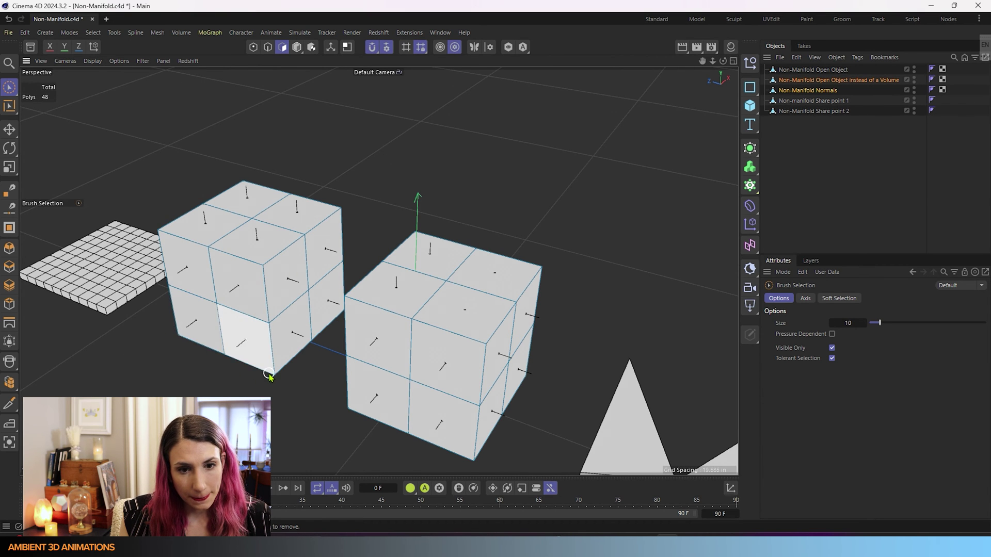
pyautogui.keyDown('alt'); pyautogui.moveTo(148, 323); pyautogui.dragTo(288, 341); pyautogui.keyUp('alt')
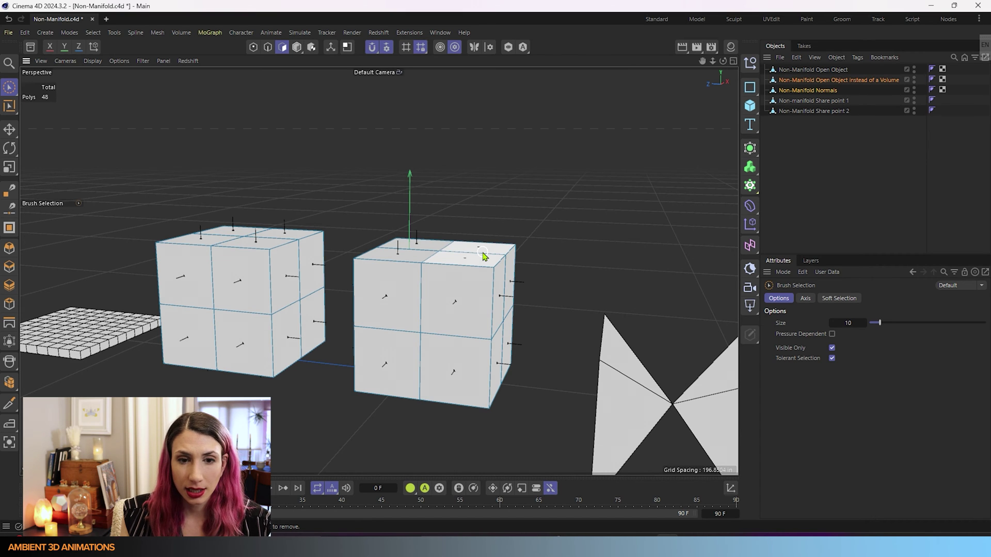
# - Reverse the normals of the right cube's top polygons
pyautogui.click(483, 255)
pyautogui.rightClick(482, 258)
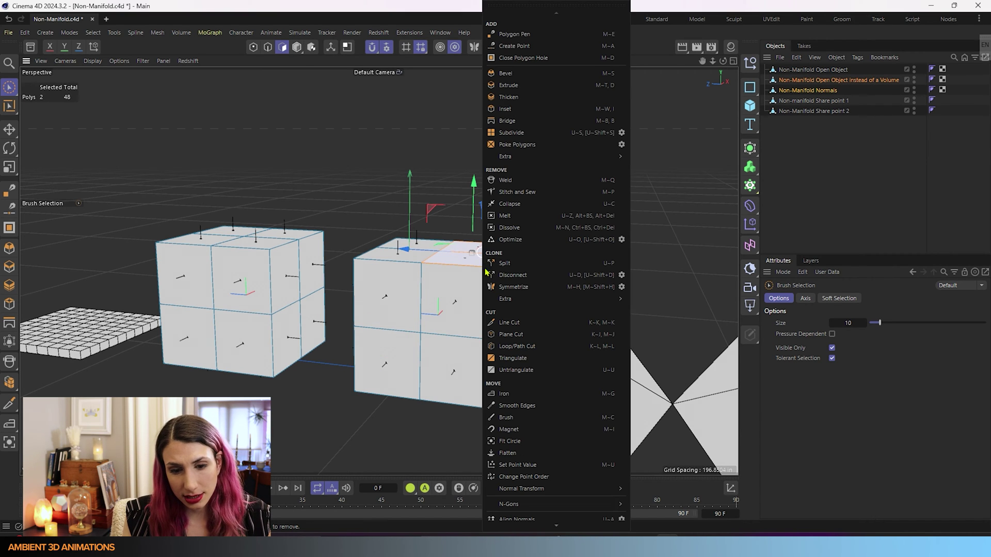
pyautogui.scroll(-1, 535, 496)
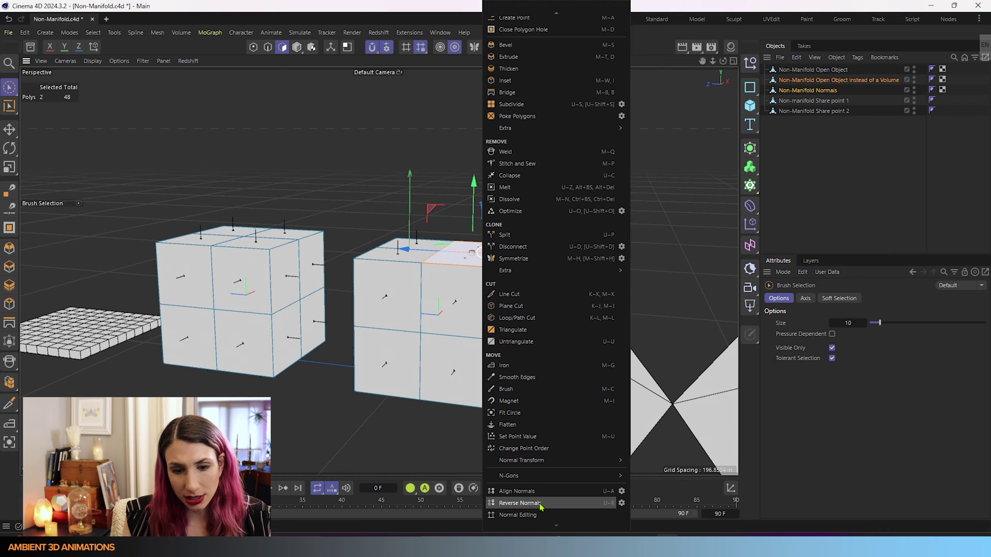
pyautogui.click(540, 504)
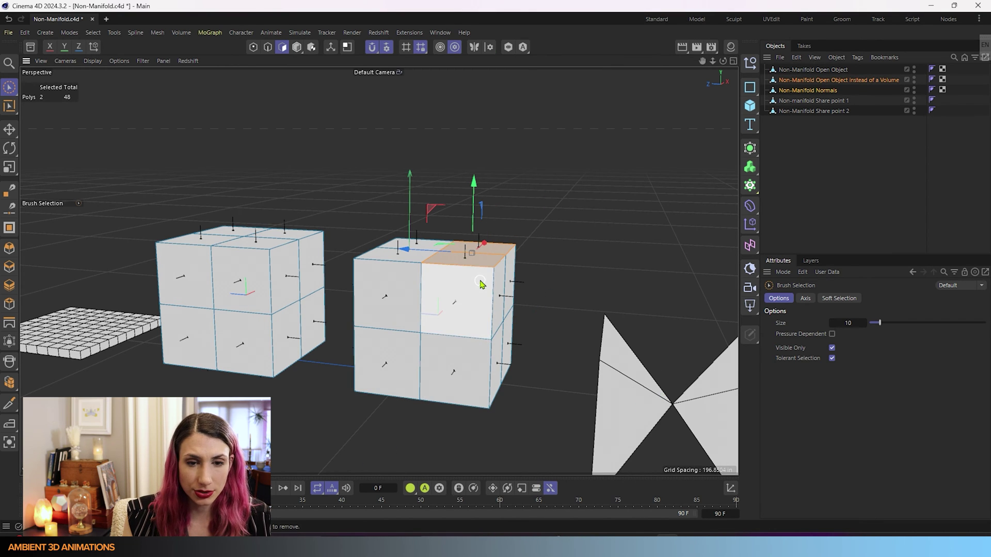
pyautogui.scroll(2, 481, 232)
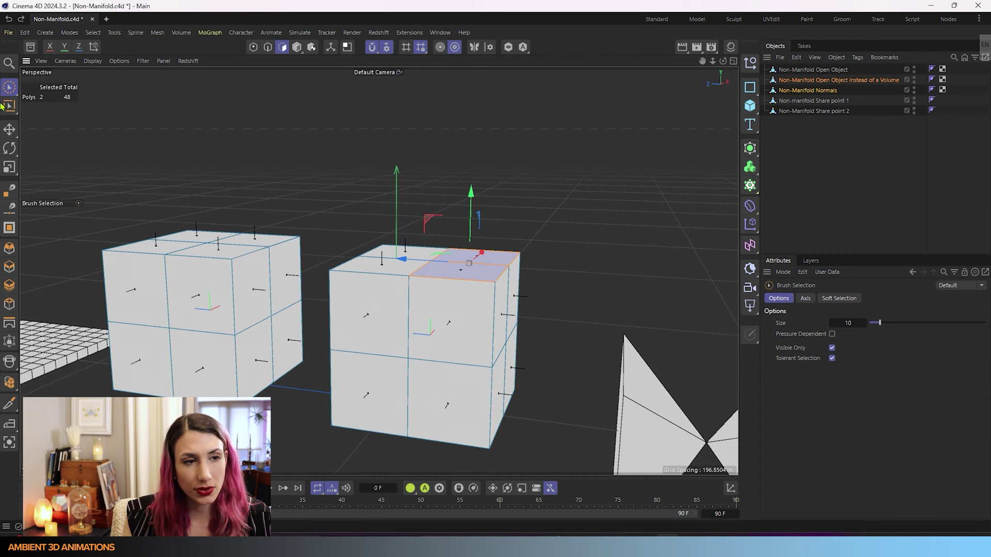
pyautogui.click(10, 87)
# - Rectangle-select all of the right cube's polygons and apply Align Normals
pyautogui.click(55, 106)
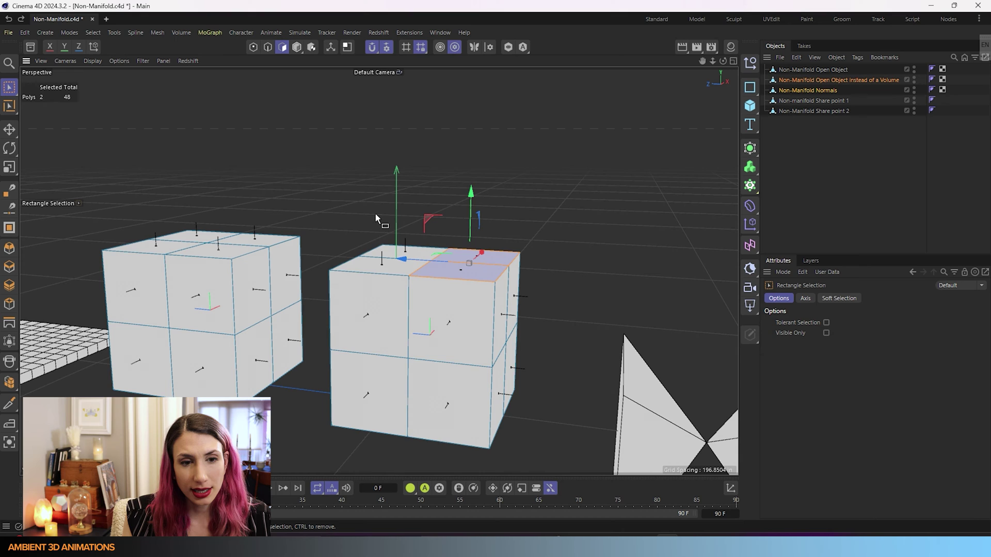
pyautogui.moveTo(318, 198); pyautogui.dragTo(571, 479)
pyautogui.rightClick(496, 381)
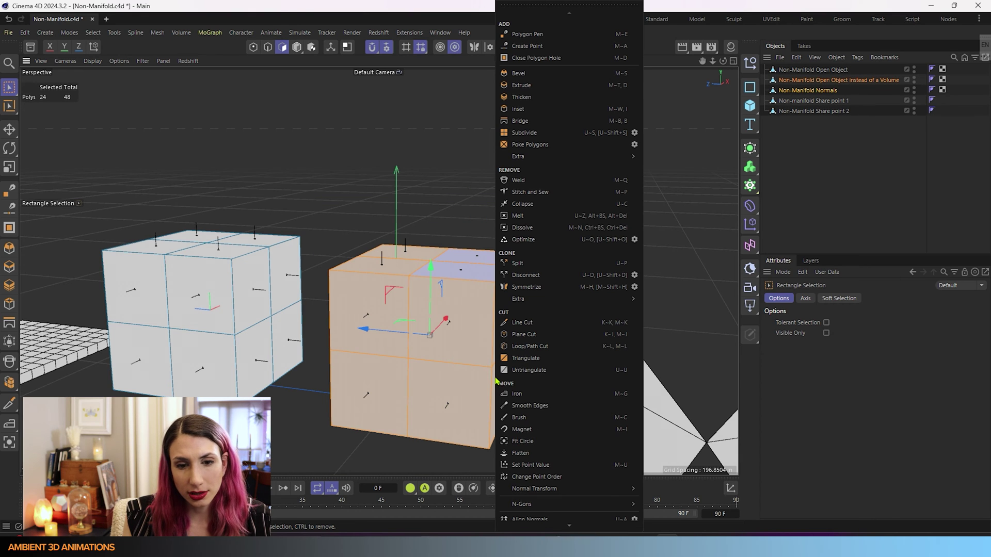
pyautogui.scroll(-1, 566, 482)
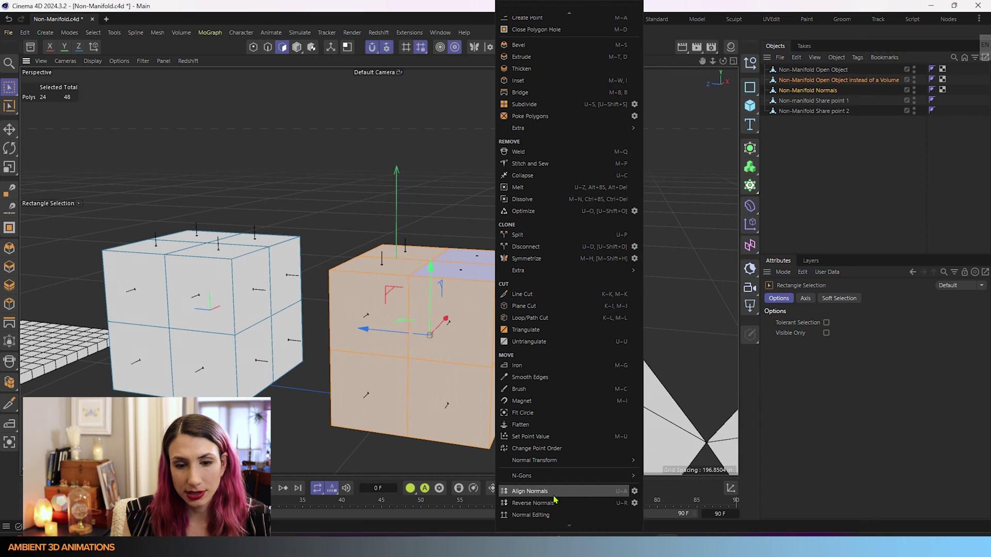
pyautogui.click(555, 501)
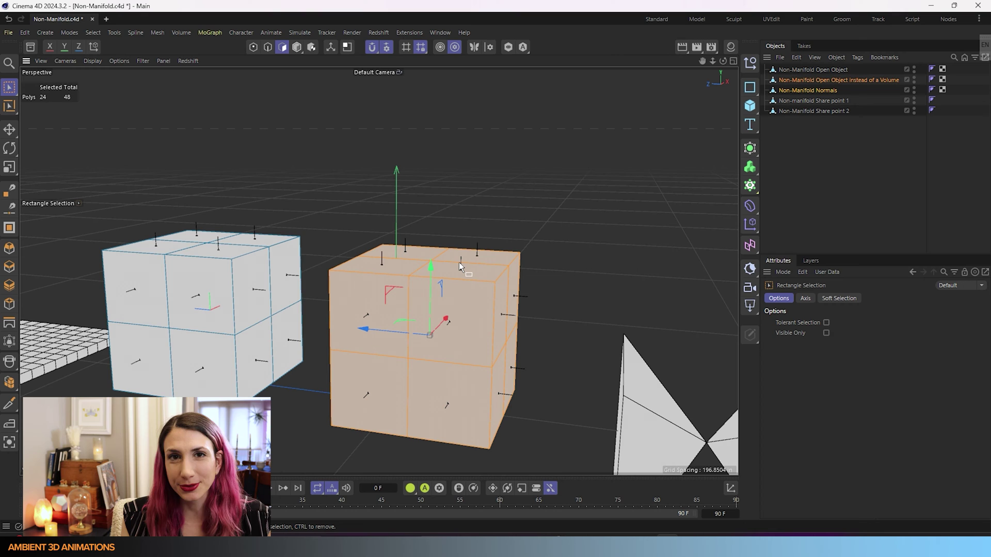
# - Run Resolve Non-Manifold from the Mesh menu on the right cube
pyautogui.click(158, 32)
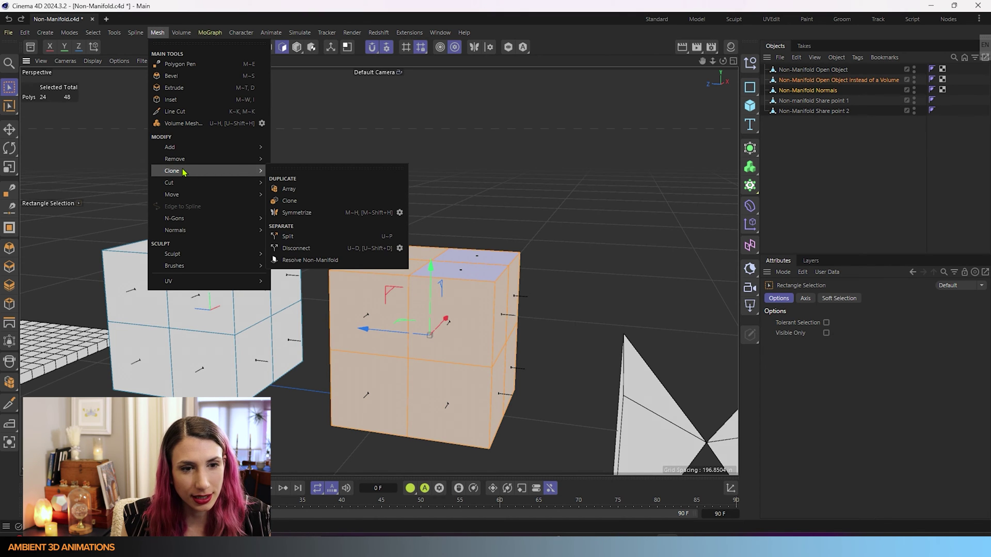
pyautogui.moveTo(171, 171)
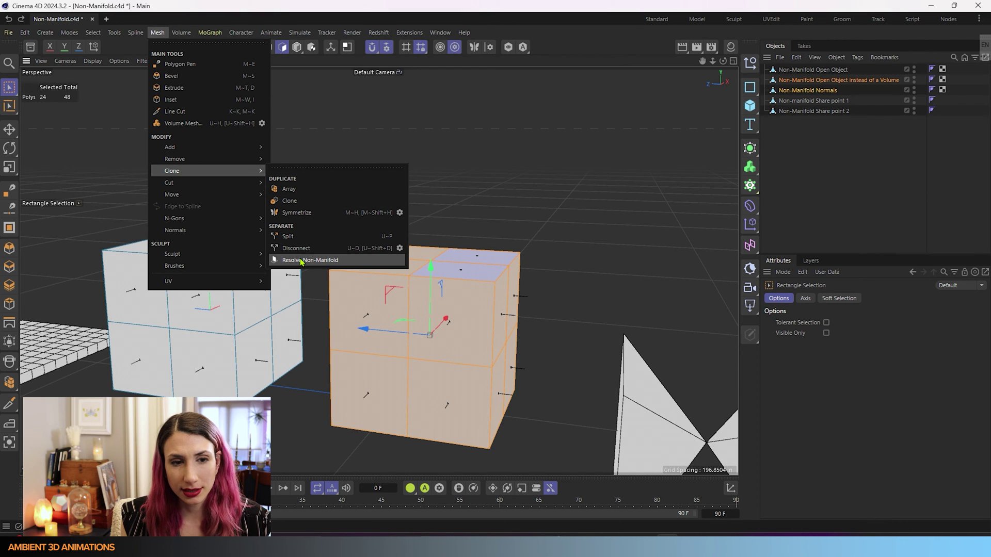
pyautogui.click(301, 262)
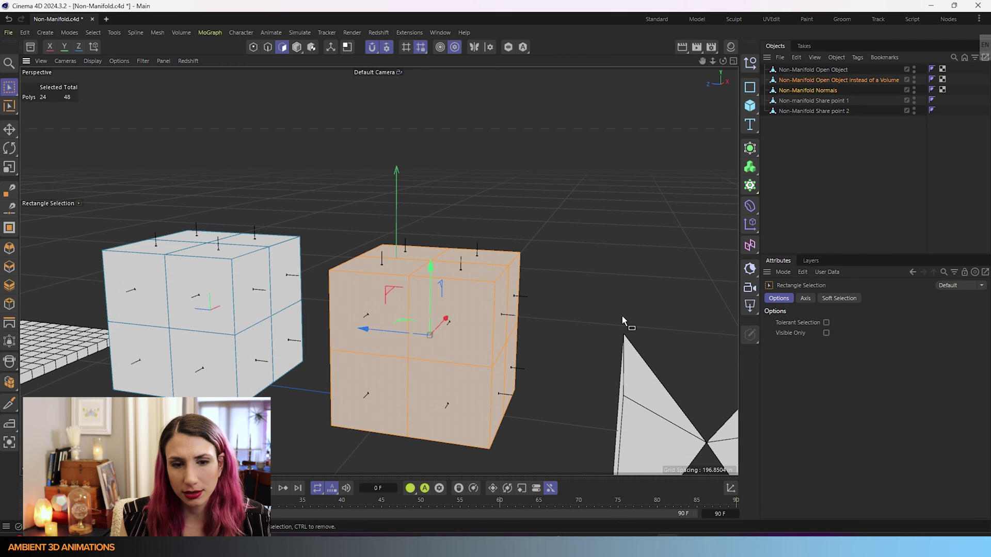
# - Bring the two-triangle bowtie into view and switch to editing its points
pyautogui.moveTo(622, 314); pyautogui.dragTo(511, 278, button='middle')
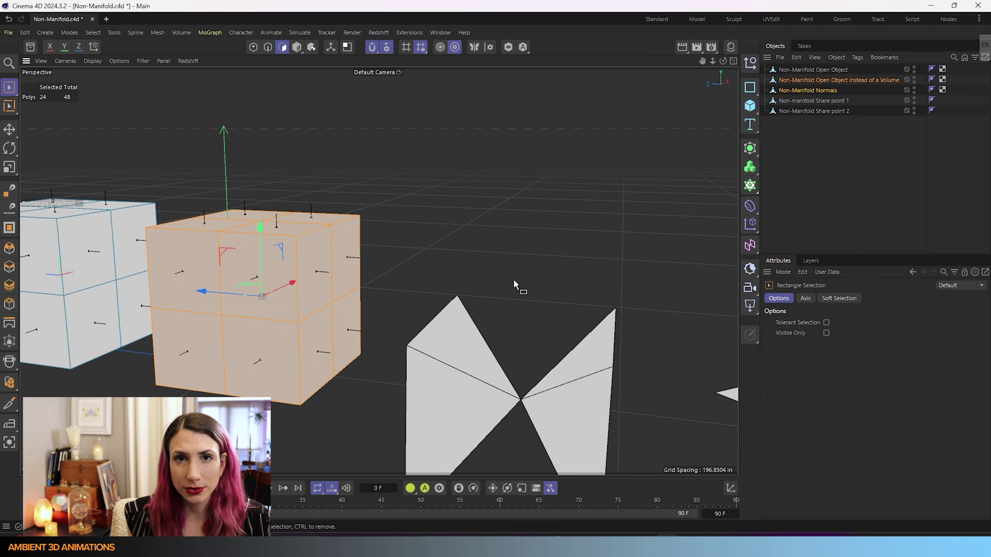
pyautogui.keyDown('alt'); pyautogui.moveTo(563, 326); pyautogui.dragTo(384, 252, button='middle'); pyautogui.keyUp('alt')
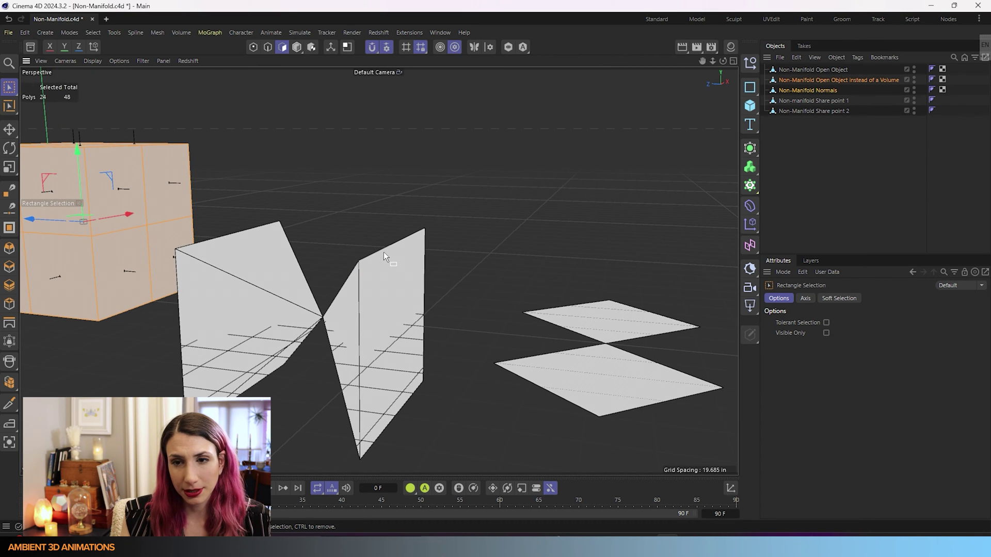
pyautogui.keyDown('alt'); pyautogui.moveTo(433, 271); pyautogui.dragTo(436, 291); pyautogui.keyUp('alt')
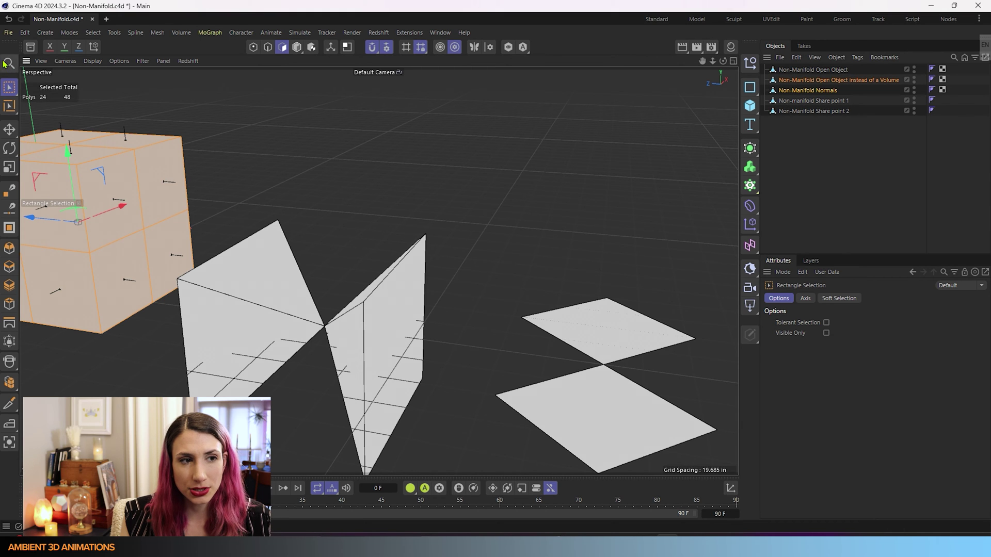
pyautogui.press('Return')
pyautogui.scroll(8, 319, 326)
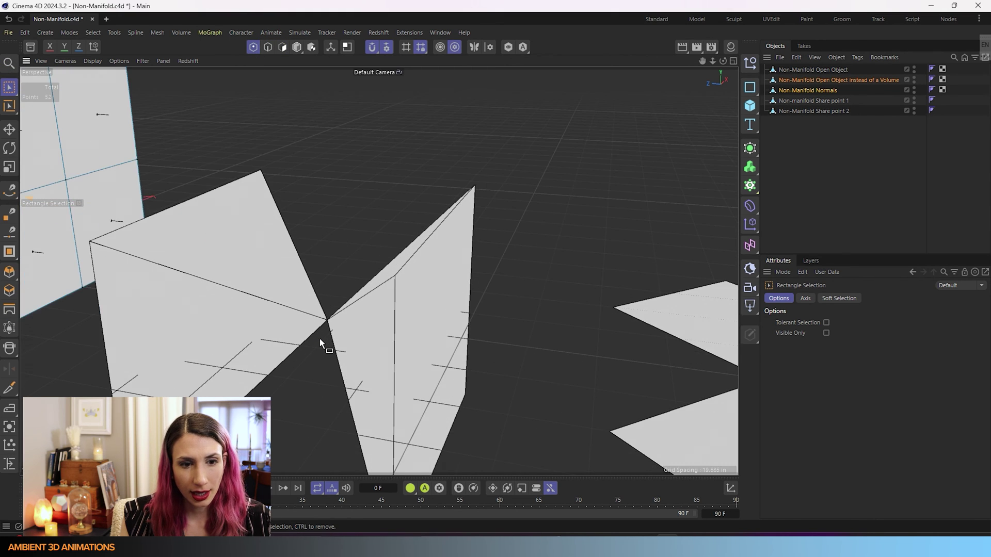
pyautogui.scroll(6, 320, 333)
pyautogui.scroll(2, 325, 326)
pyautogui.scroll(2, 336, 307)
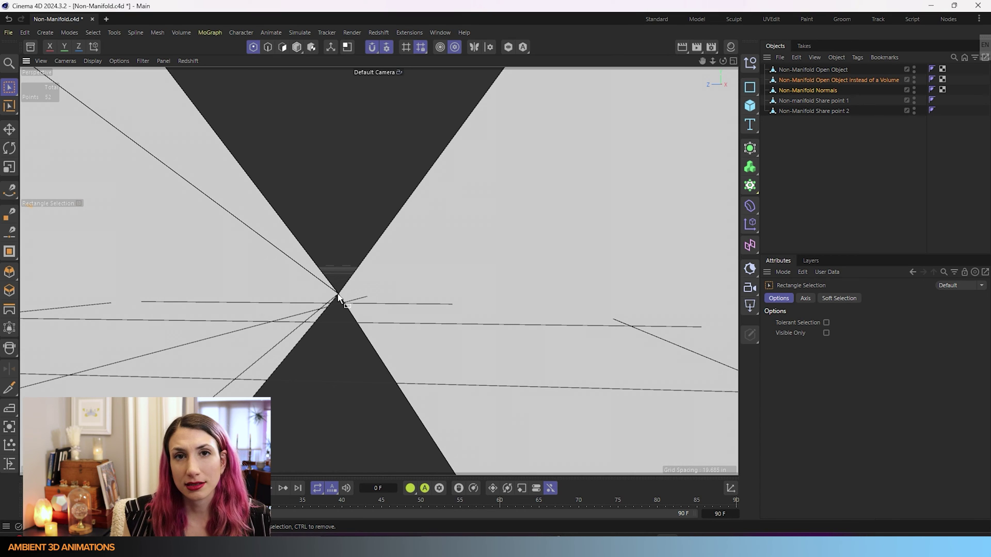
pyautogui.scroll(-5, 339, 299)
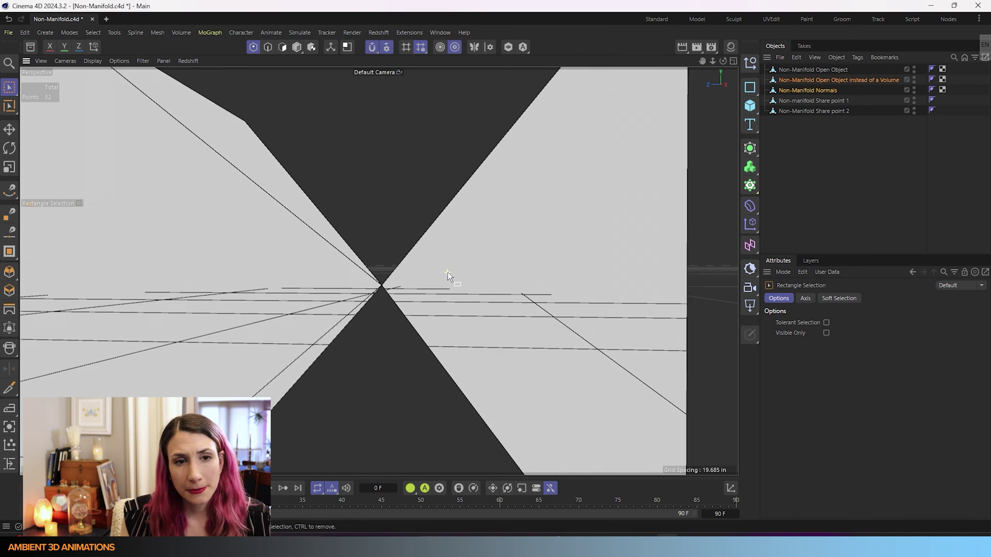
pyautogui.scroll(-5, 448, 275)
pyautogui.scroll(-3, 448, 272)
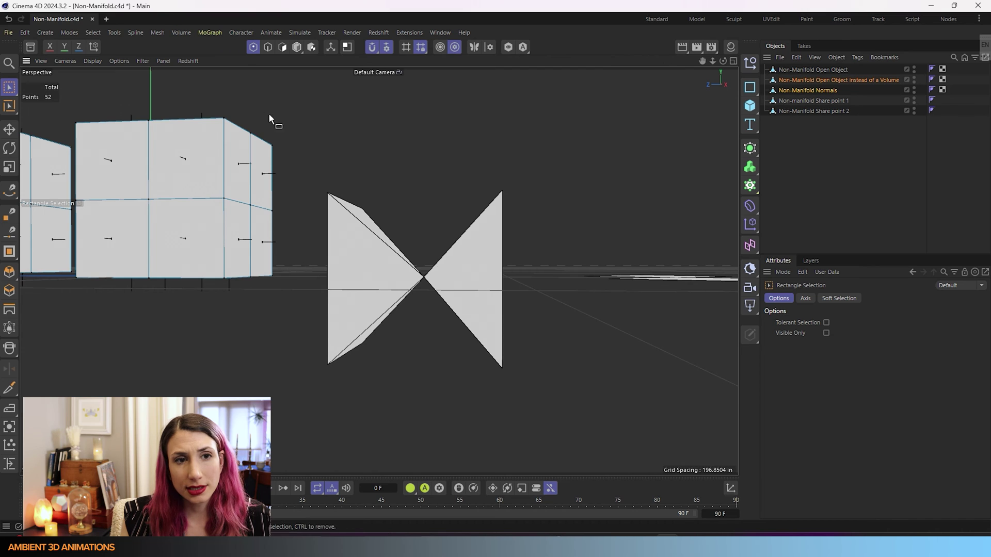
# - In Polygon mode, select Non-manifold Share point 1 and select and drag its right triangle
pyautogui.click(282, 47)
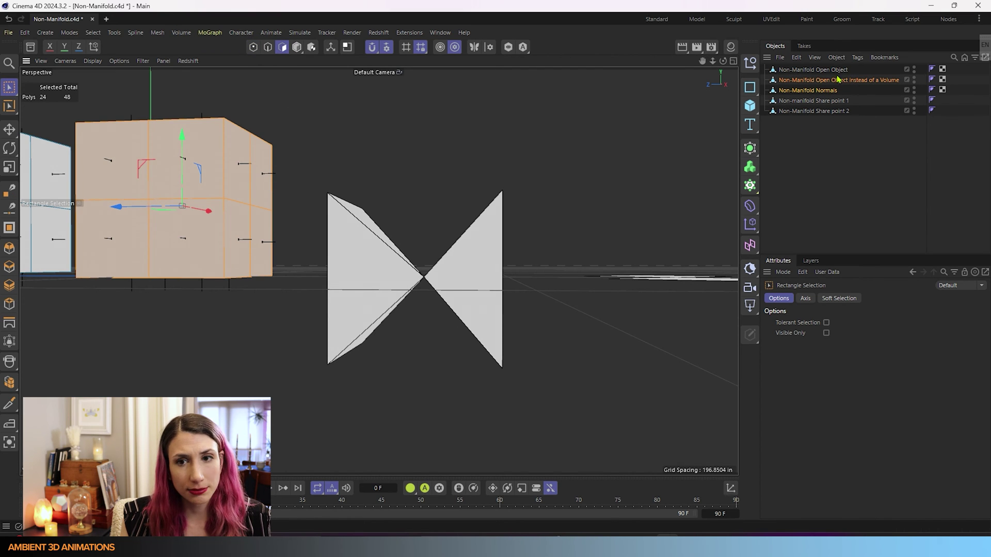
pyautogui.click(809, 101)
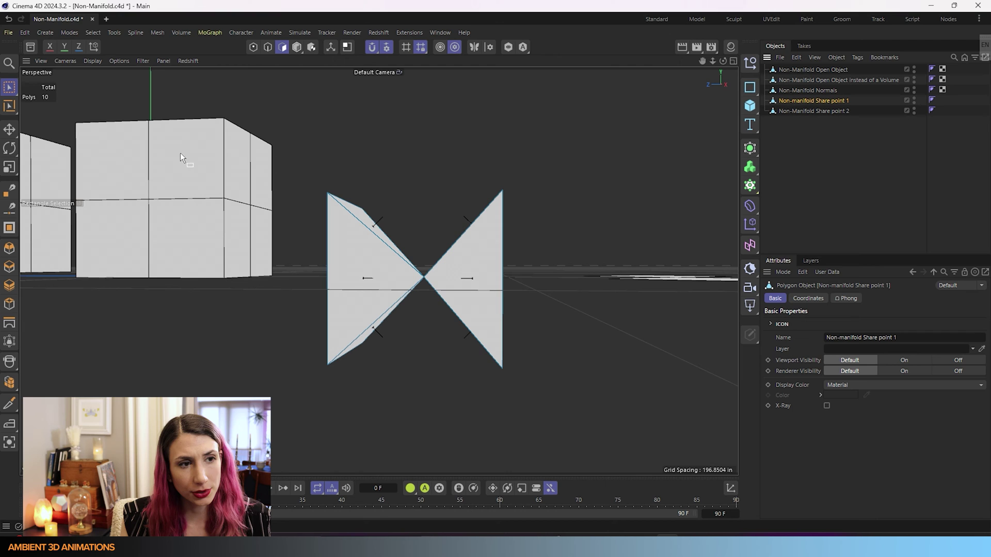
pyautogui.moveTo(460, 166); pyautogui.dragTo(588, 430)
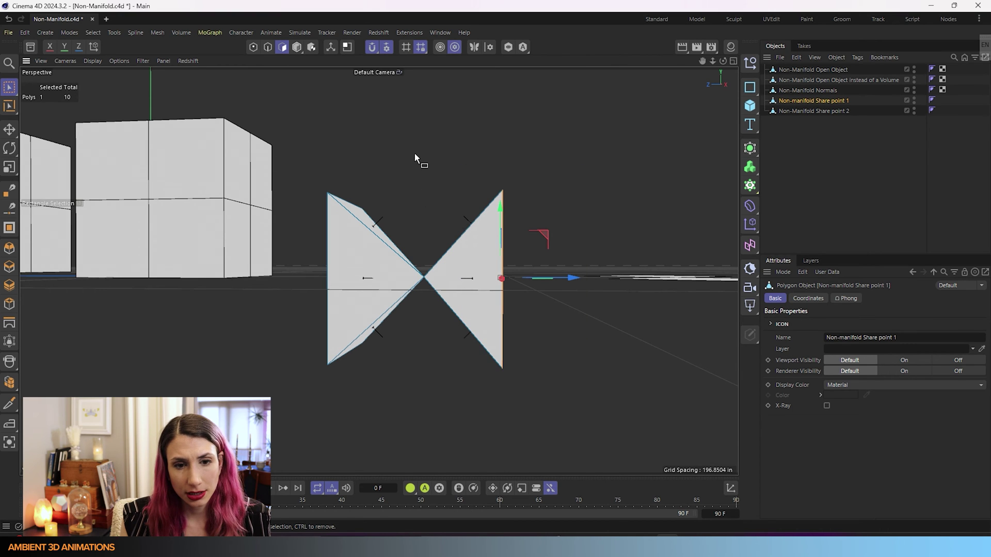
pyautogui.moveTo(413, 154); pyautogui.dragTo(566, 405)
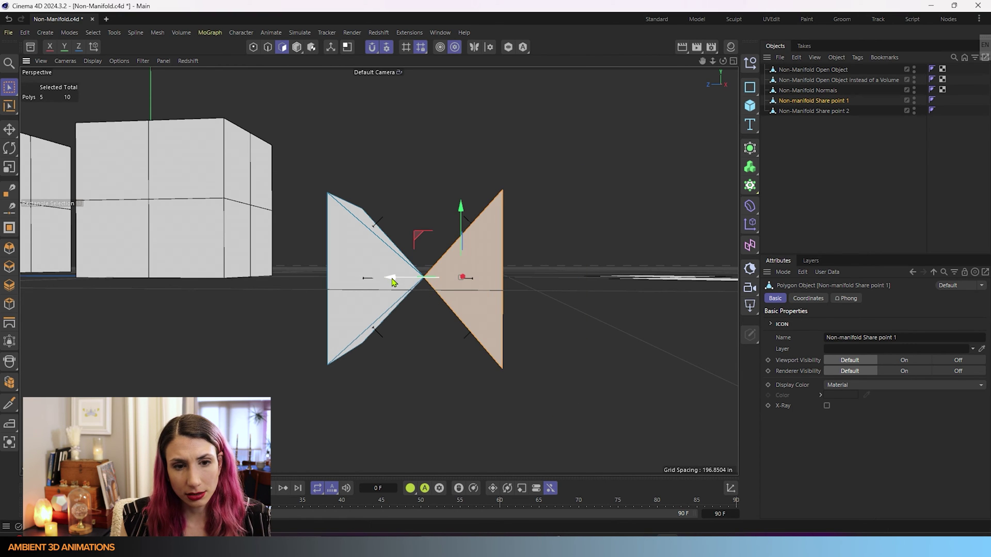
pyautogui.moveTo(391, 278)
pyautogui.mouseDown()
pyautogui.moveTo(374, 283)
pyautogui.moveTo(387, 281)
pyautogui.moveTo(371, 301)
pyautogui.moveTo(403, 290)
pyautogui.mouseUp()
# - Rectangle-select both bowtie triangles of Non-manifold Share point 1 and browse the Mesh menu
pyautogui.keyDown('alt'); pyautogui.moveTo(541, 292); pyautogui.dragTo(557, 349, button='middle'); pyautogui.keyUp('alt')
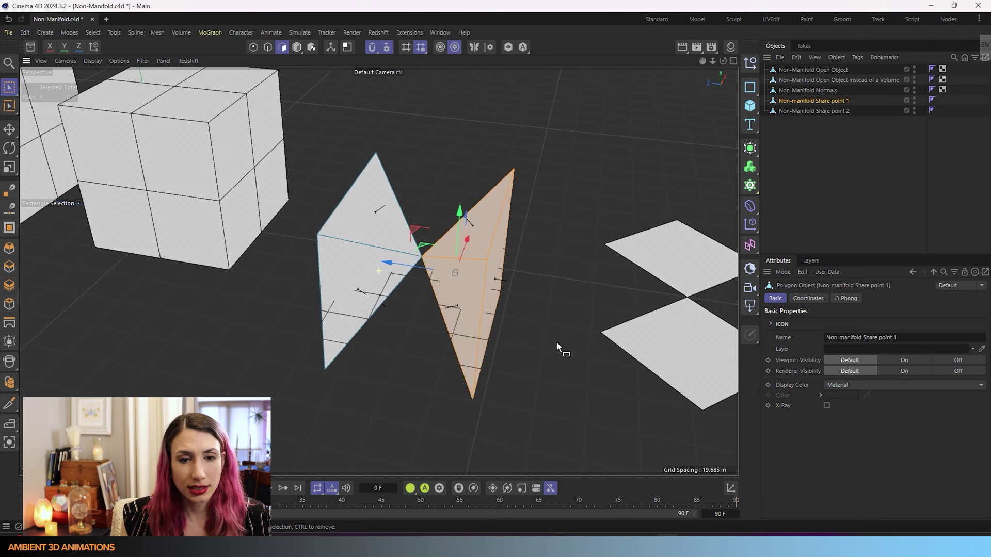
pyautogui.keyDown('alt'); pyautogui.moveTo(557, 342); pyautogui.dragTo(561, 349); pyautogui.keyUp('alt')
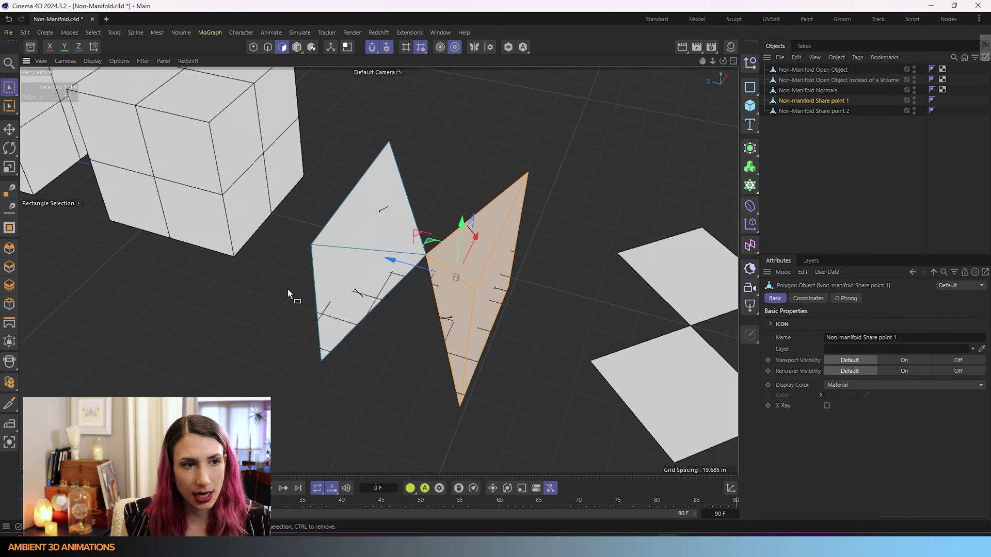
pyautogui.scroll(-1, 361, 387)
pyautogui.keyDown('alt'); pyautogui.moveTo(360, 387); pyautogui.dragTo(378, 348); pyautogui.keyUp('alt')
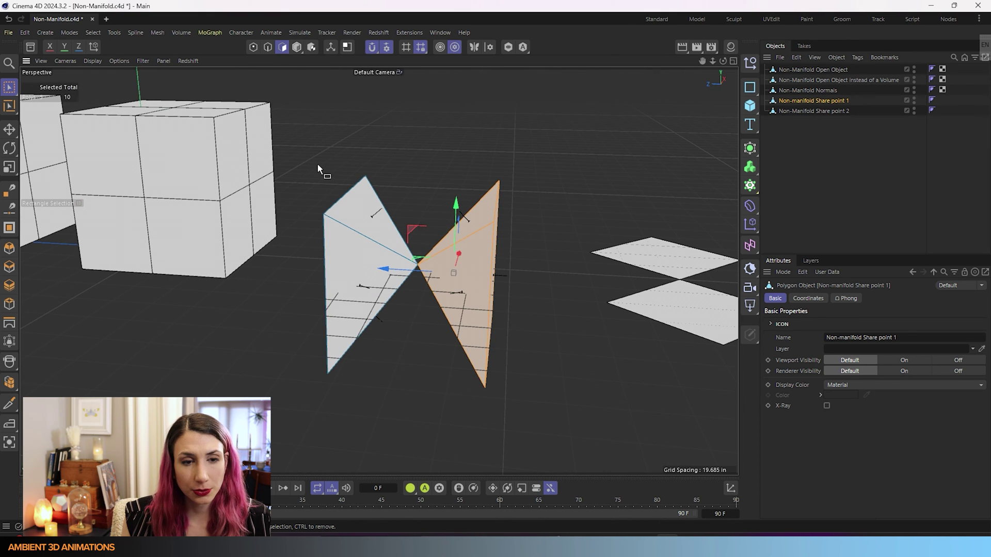
pyautogui.moveTo(308, 147); pyautogui.dragTo(559, 440)
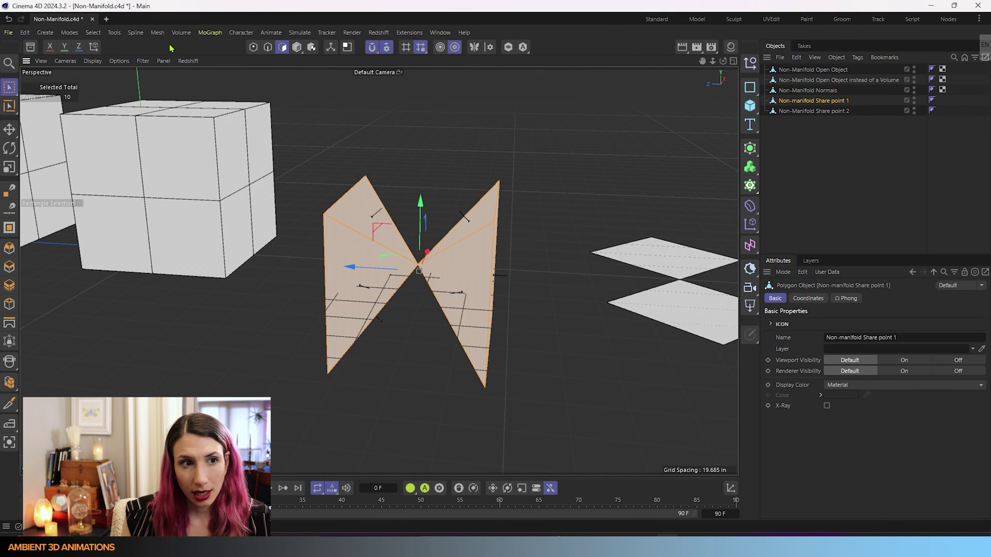
pyautogui.click(157, 32)
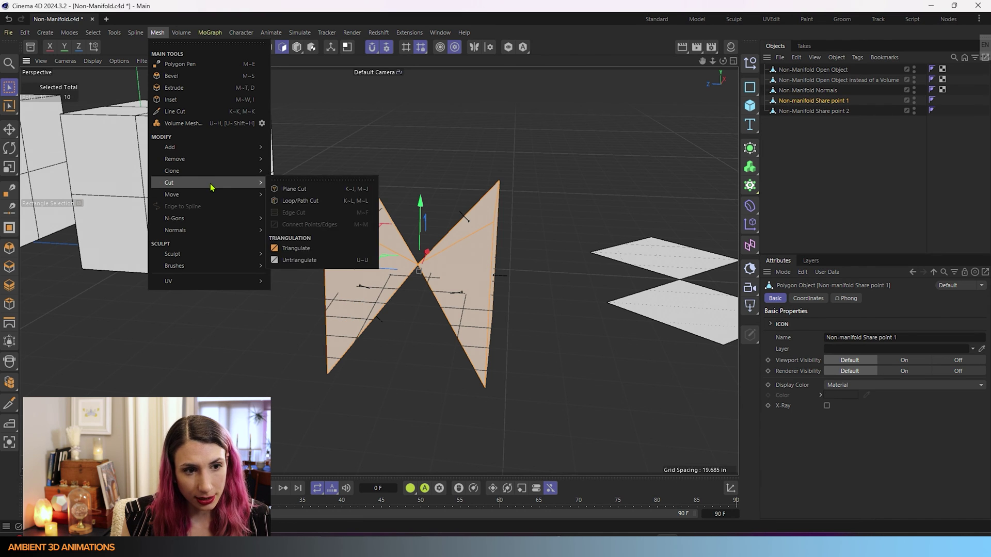
pyautogui.moveTo(172, 171)
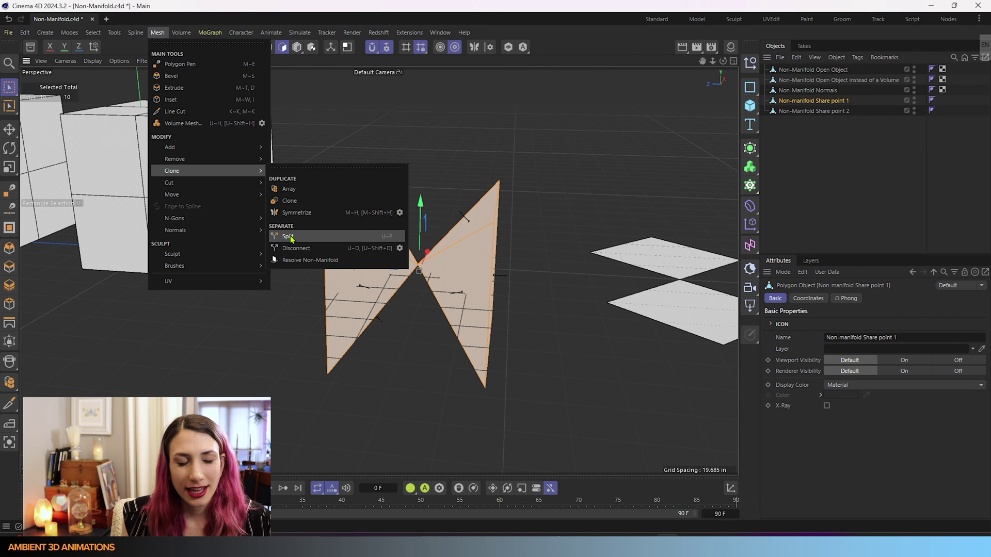
# - Apply Resolve Non-Manifold to the bowtie and move the right triangle along X
pyautogui.click(300, 261)
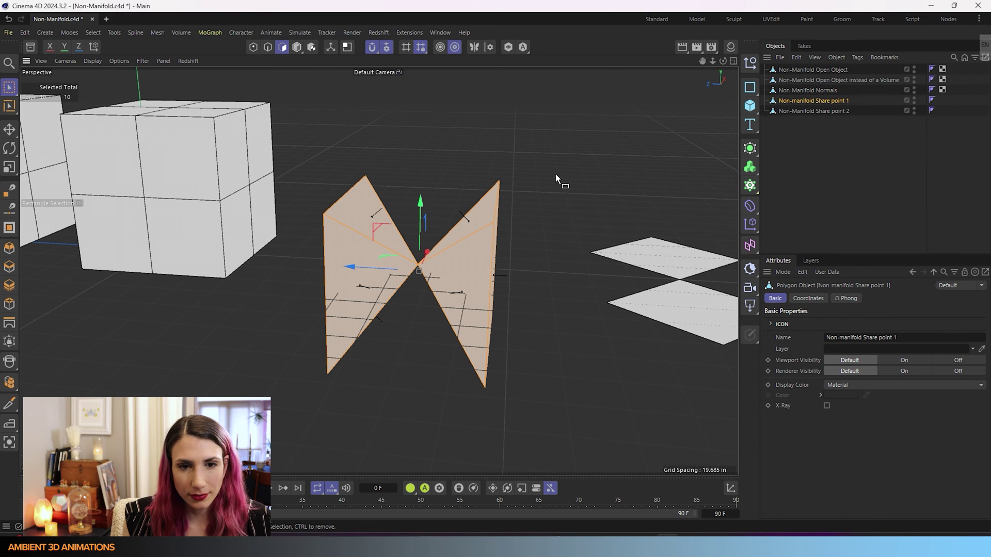
pyautogui.click(437, 152)
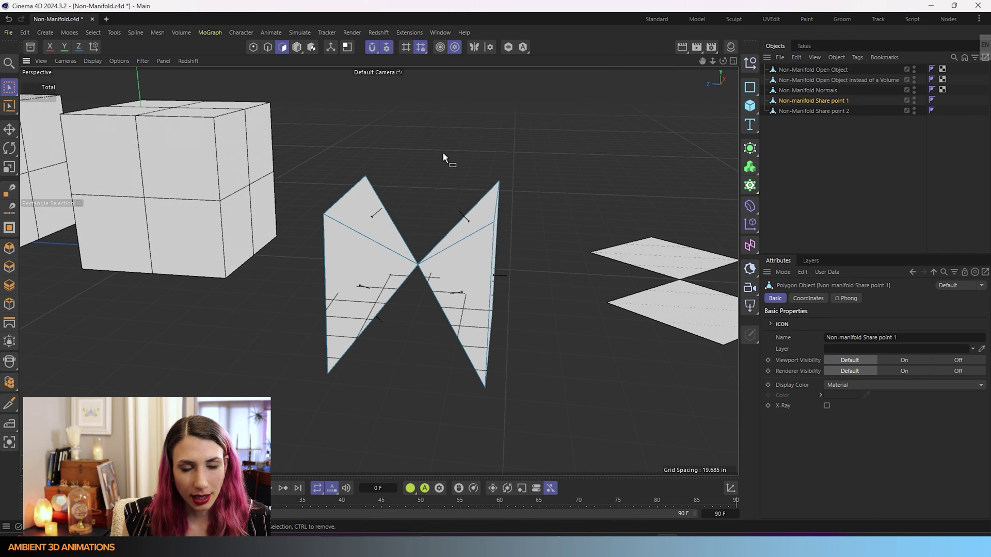
pyautogui.moveTo(445, 153); pyautogui.dragTo(539, 370)
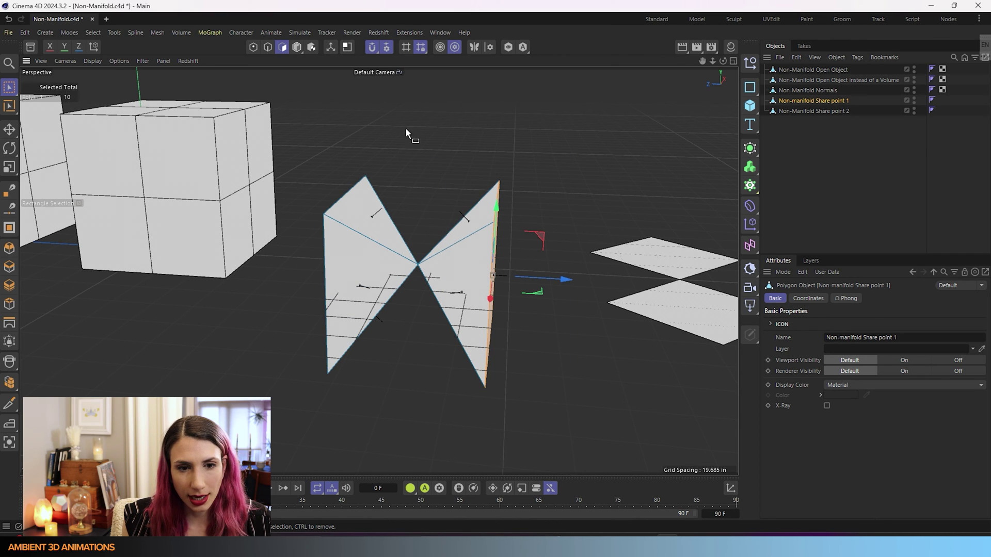
pyautogui.moveTo(406, 134); pyautogui.dragTo(588, 371)
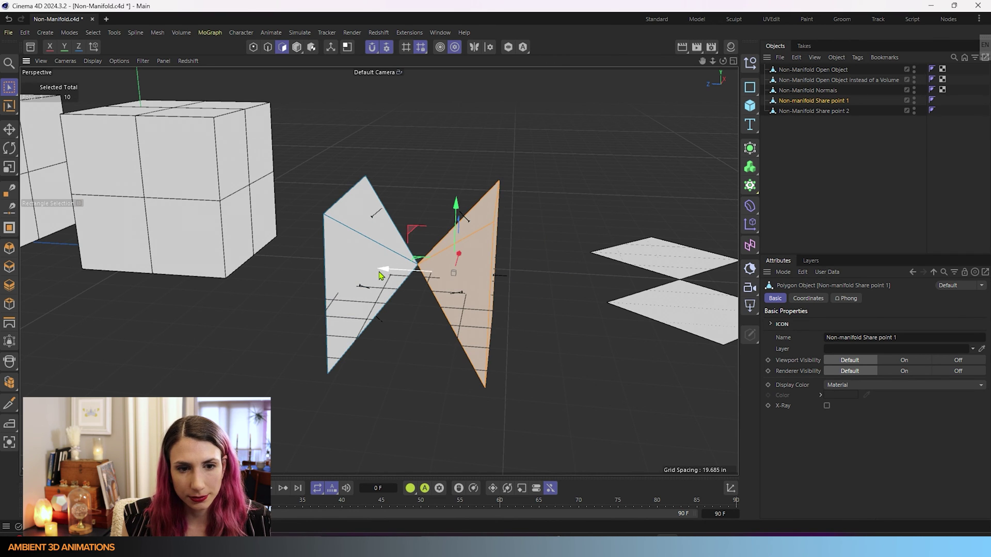
pyautogui.moveTo(380, 275); pyautogui.dragTo(438, 275)
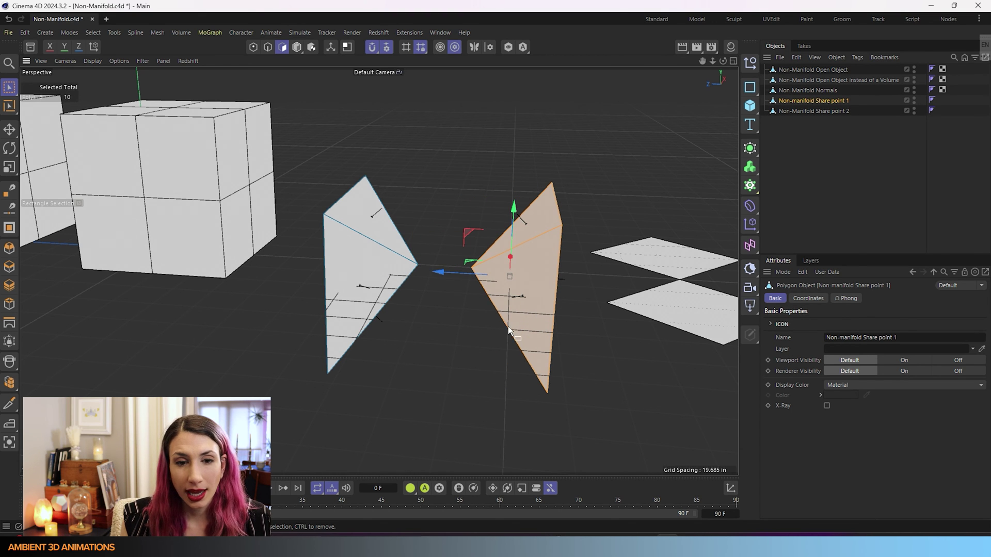
pyautogui.scroll(3, 517, 386)
pyautogui.scroll(-3, 516, 386)
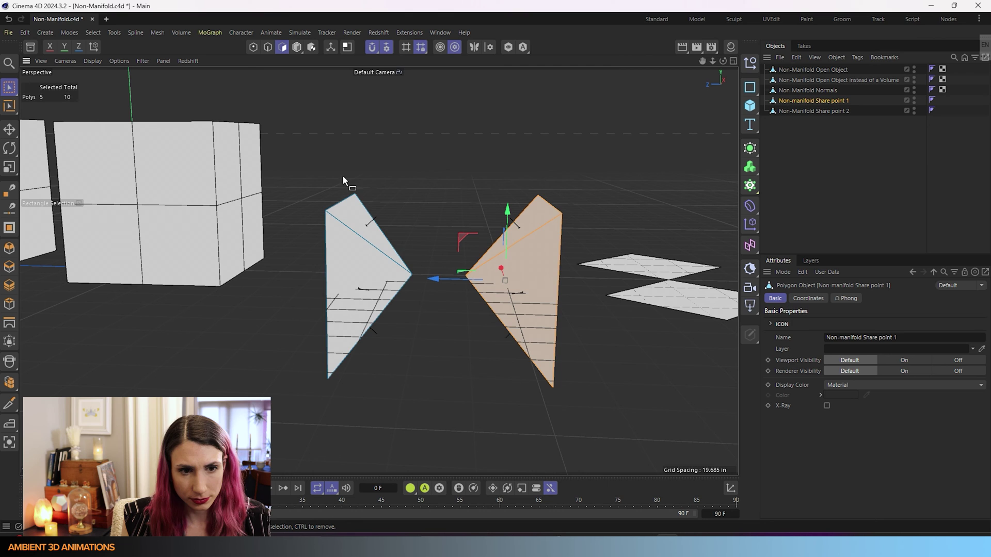
# - Raise both triangles upward, then make Non-Manifold Share point 2 active
pyautogui.moveTo(289, 128)
pyautogui.mouseDown()
pyautogui.moveTo(661, 463)
pyautogui.moveTo(579, 451)
pyautogui.mouseUp()
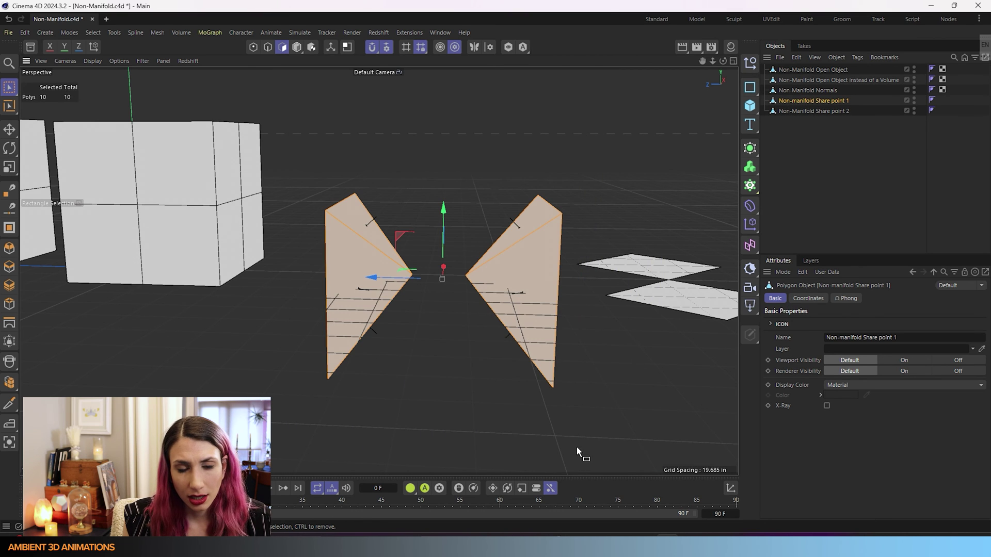
pyautogui.moveTo(443, 211); pyautogui.dragTo(445, 130)
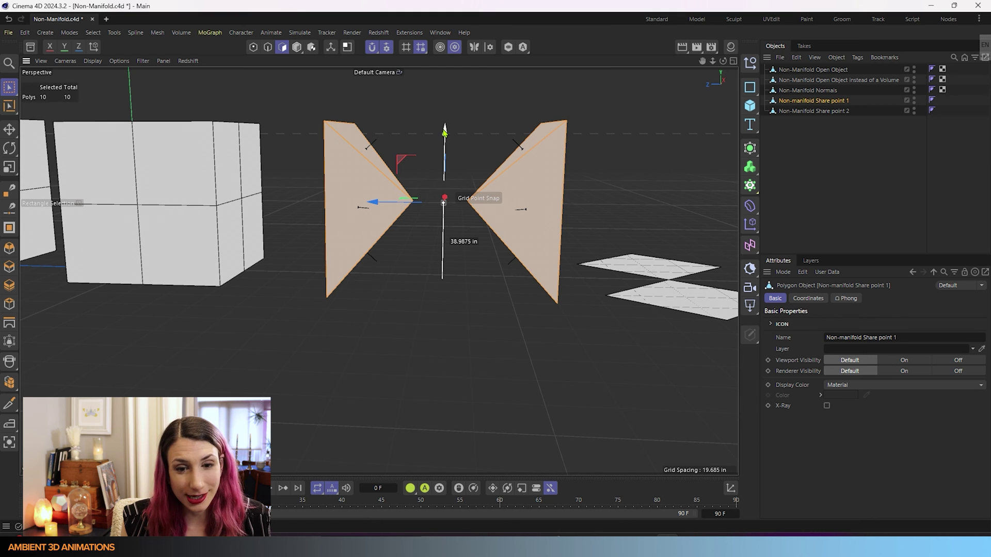
pyautogui.keyDown('alt'); pyautogui.moveTo(485, 200); pyautogui.dragTo(537, 288); pyautogui.keyUp('alt')
pyautogui.click(427, 343)
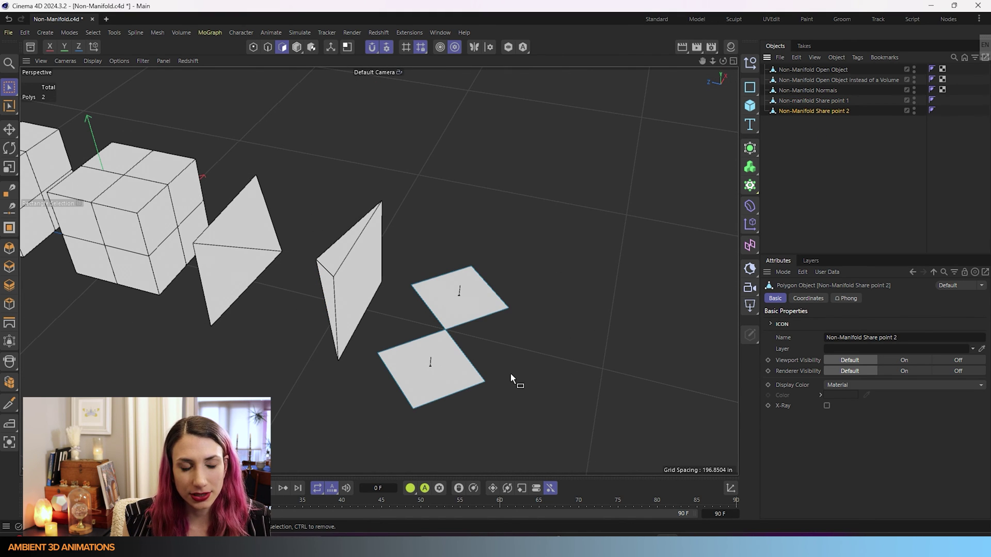
pyautogui.scroll(2, 492, 355)
pyautogui.scroll(1, 435, 334)
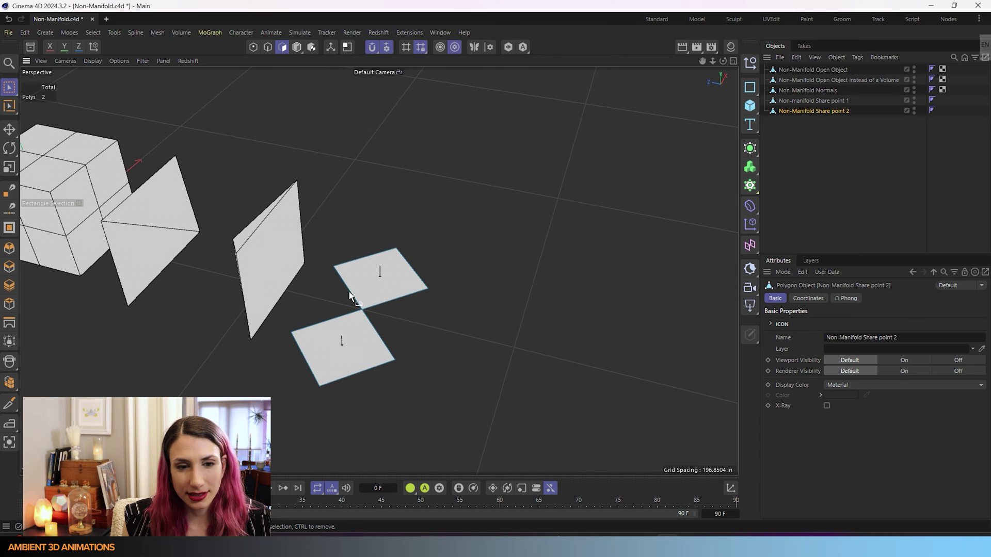
pyautogui.scroll(3, 370, 314)
pyautogui.scroll(2, 370, 313)
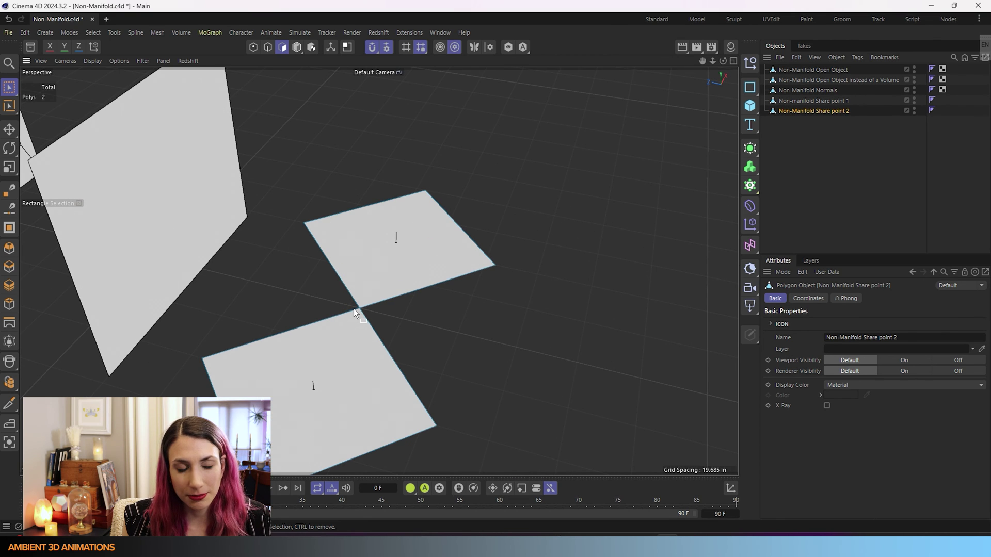
# - Select the shared corner point, then brush-select and lift the upper square, undoing the move
pyautogui.click(253, 47)
pyautogui.moveTo(326, 282); pyautogui.dragTo(427, 370)
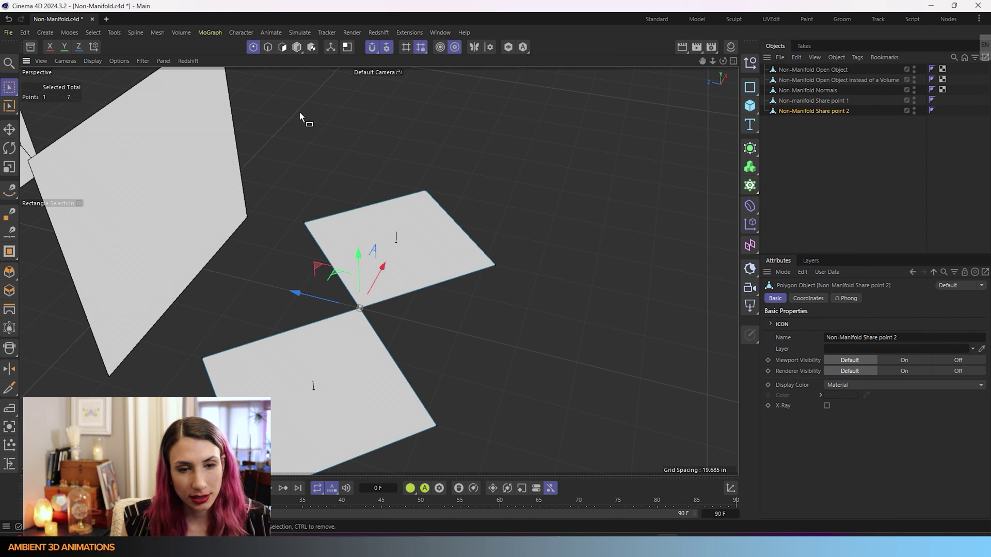
pyautogui.click(282, 48)
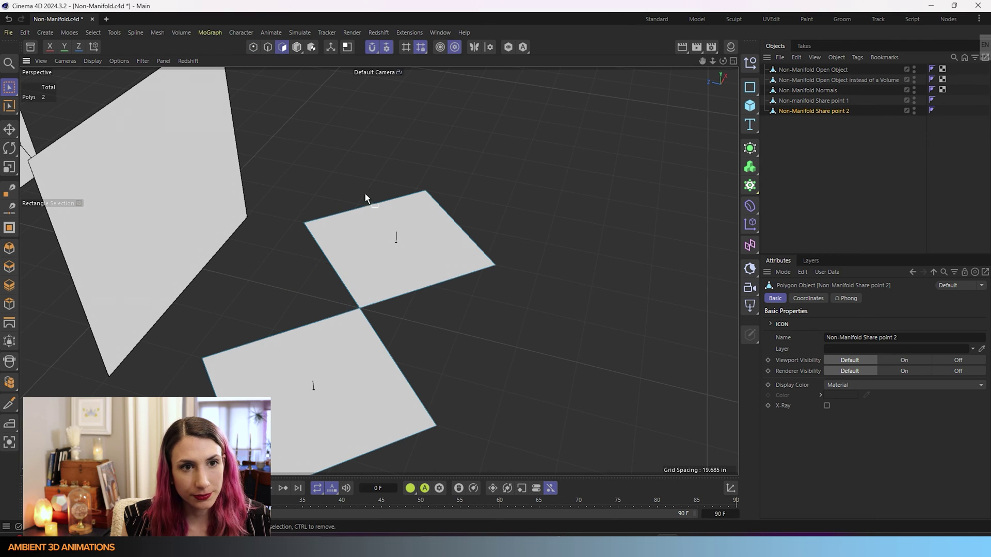
pyautogui.click(10, 87)
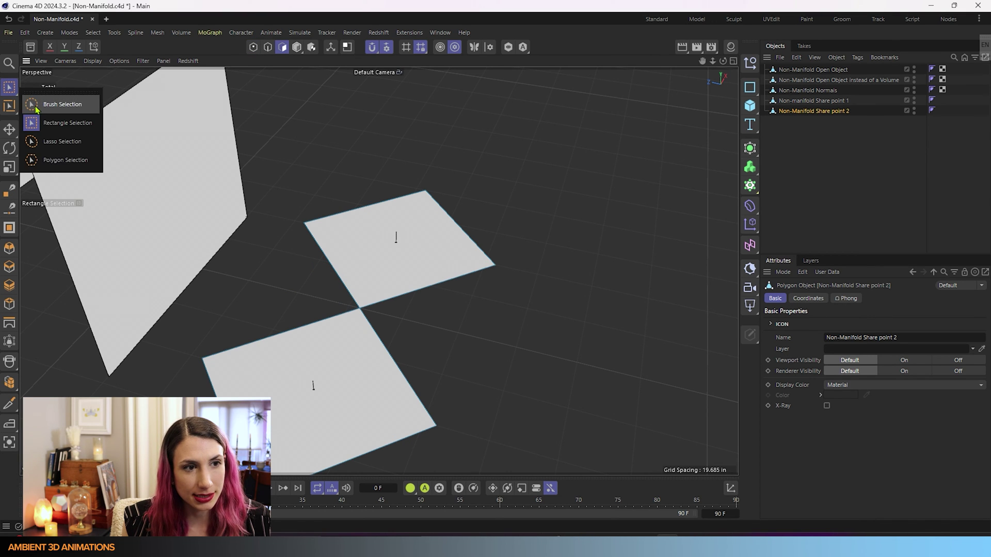
pyautogui.click(55, 99)
pyautogui.click(403, 261)
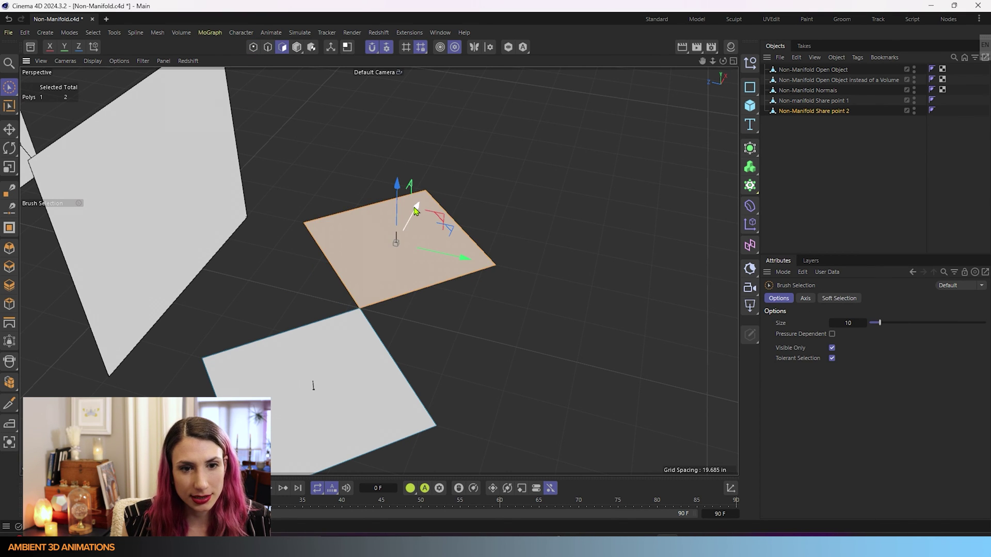
pyautogui.moveTo(417, 211)
pyautogui.mouseDown()
pyautogui.moveTo(469, 108)
pyautogui.moveTo(506, 122)
pyautogui.mouseUp()
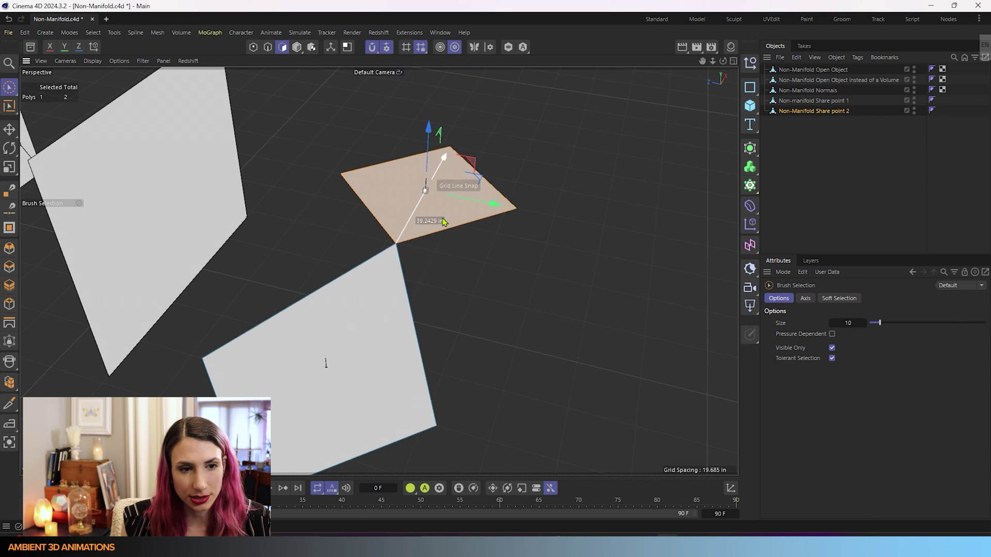
pyautogui.hotkey('ctrl', 'z')
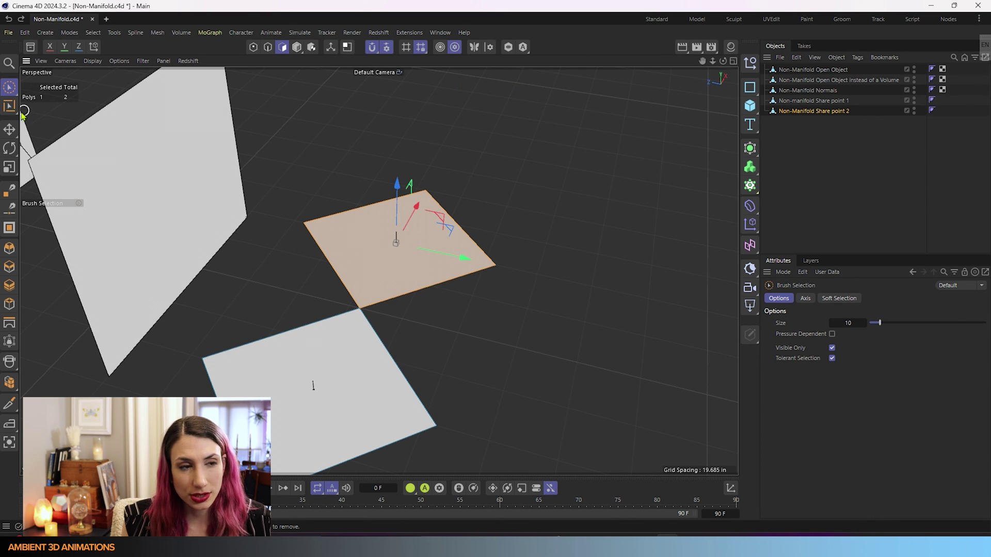
# - Rectangle-select both squares of Non-Manifold Share point 2 in Polygon mode
pyautogui.click(252, 47)
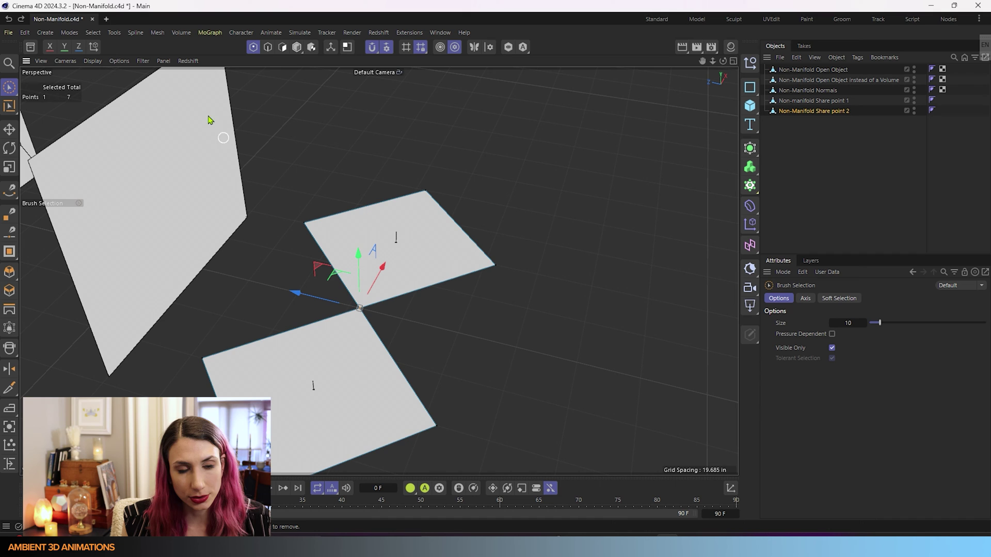
pyautogui.scroll(-4, 424, 339)
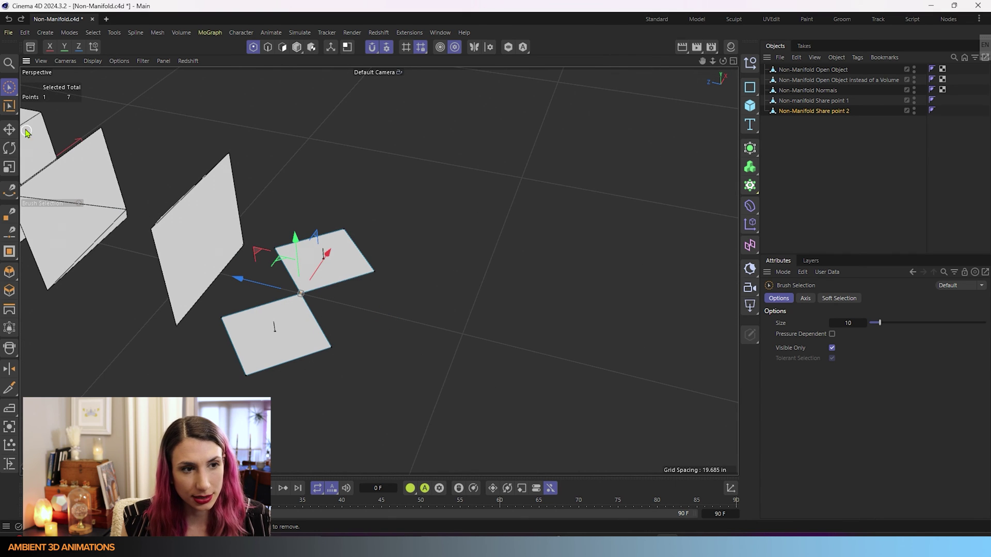
pyautogui.click(285, 47)
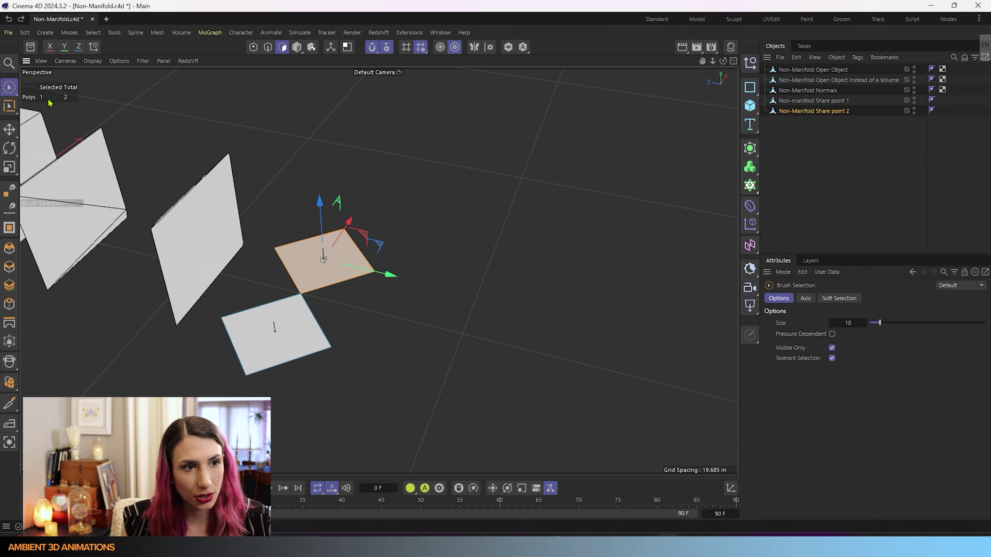
pyautogui.click(9, 87)
pyautogui.click(54, 136)
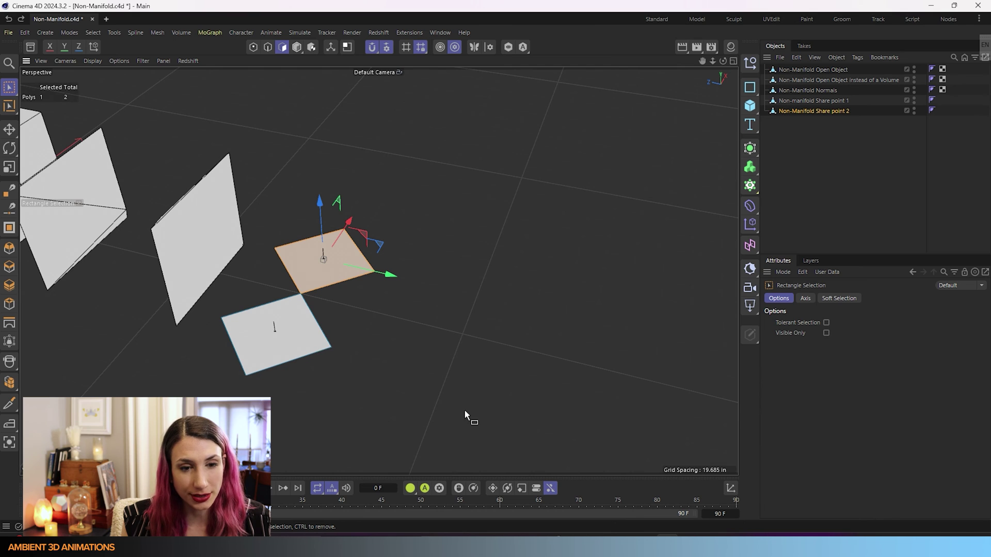
pyautogui.moveTo(466, 419); pyautogui.dragTo(203, 184)
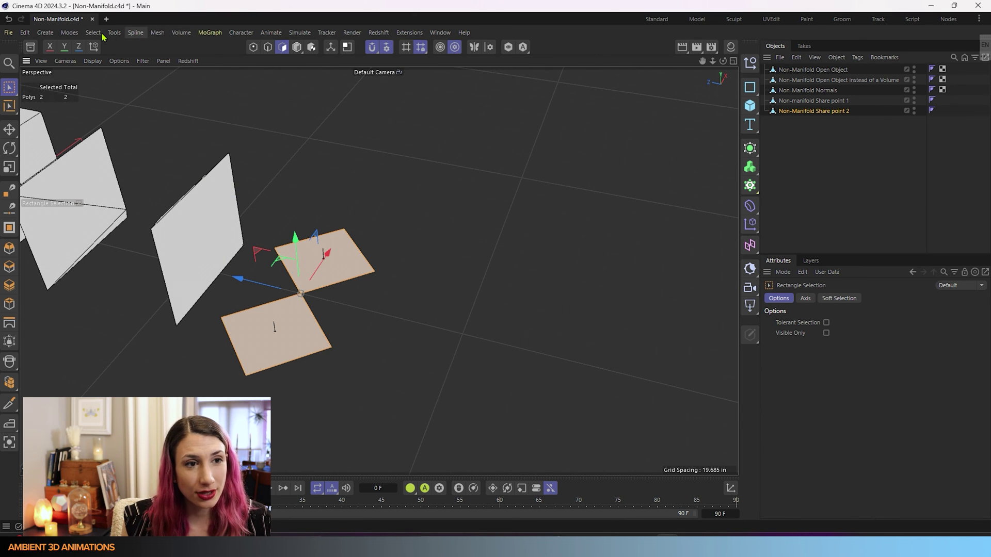
# - Apply Resolve Non-Manifold to the two squares and pull the upper square away from the lower one
pyautogui.click(157, 32)
pyautogui.moveTo(173, 171)
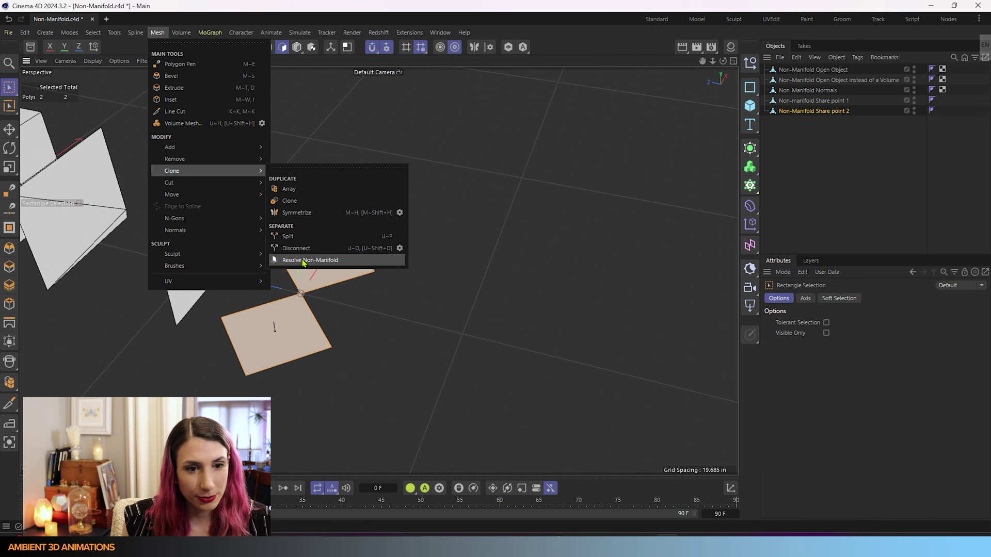
pyautogui.click(304, 260)
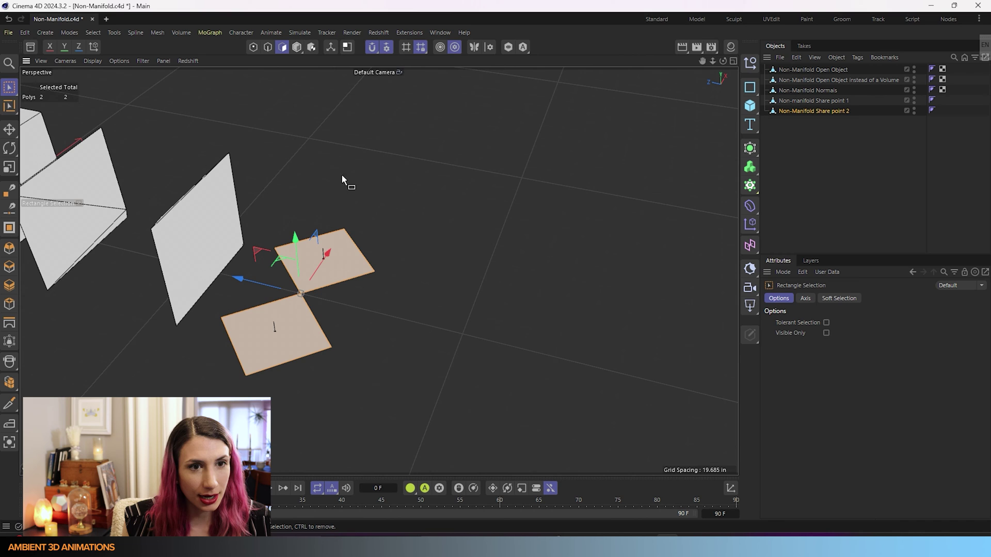
pyautogui.click(11, 88)
pyautogui.click(46, 99)
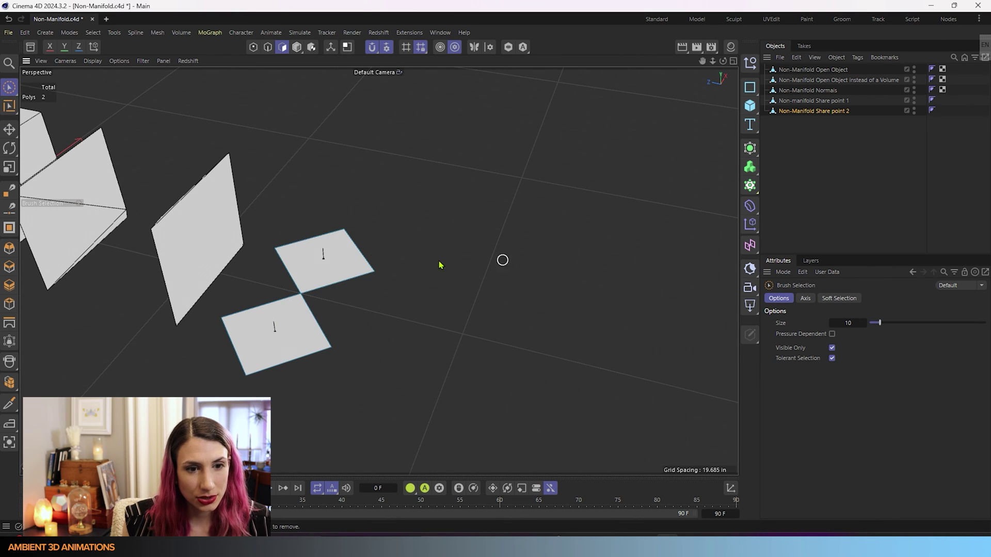
pyautogui.click(342, 267)
pyautogui.moveTo(342, 267); pyautogui.dragTo(364, 233)
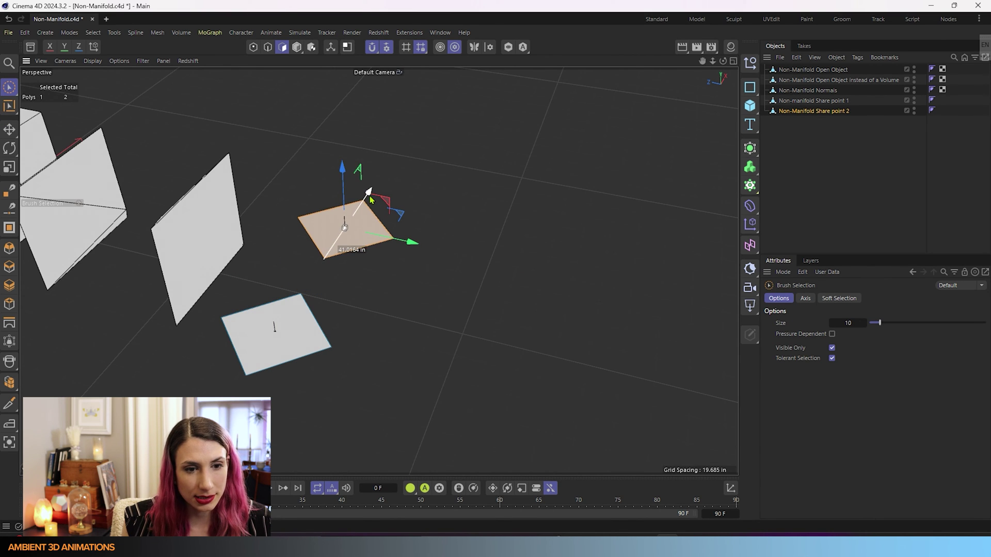
pyautogui.scroll(-2, 260, 276)
pyautogui.scroll(-3, 302, 346)
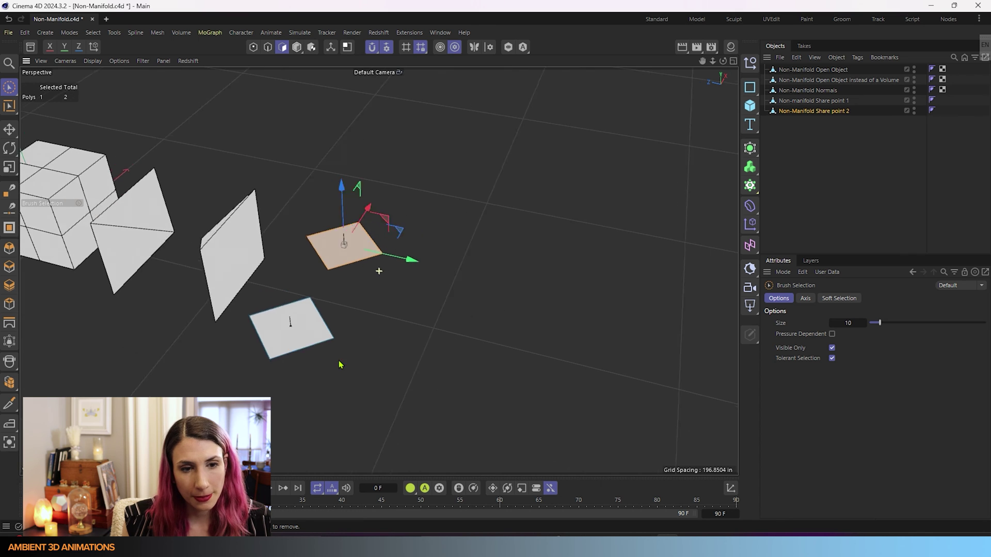
pyautogui.keyDown('alt'); pyautogui.moveTo(409, 376); pyautogui.dragTo(399, 346); pyautogui.keyUp('alt')
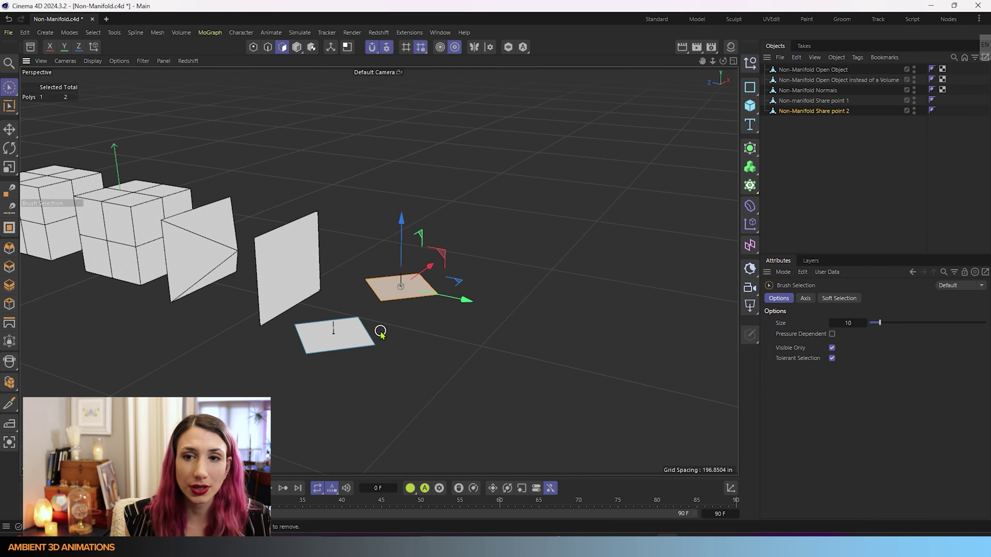
# - Thicken both separated squares into solid slabs and raise them upward
pyautogui.keyDown('shift'); pyautogui.click(350, 337); pyautogui.keyUp('shift')
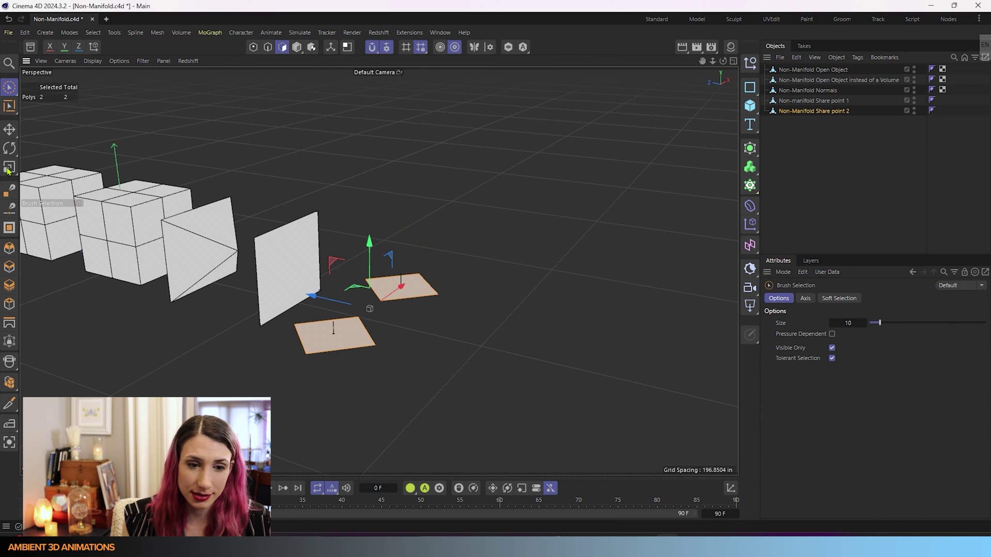
pyautogui.click(12, 288)
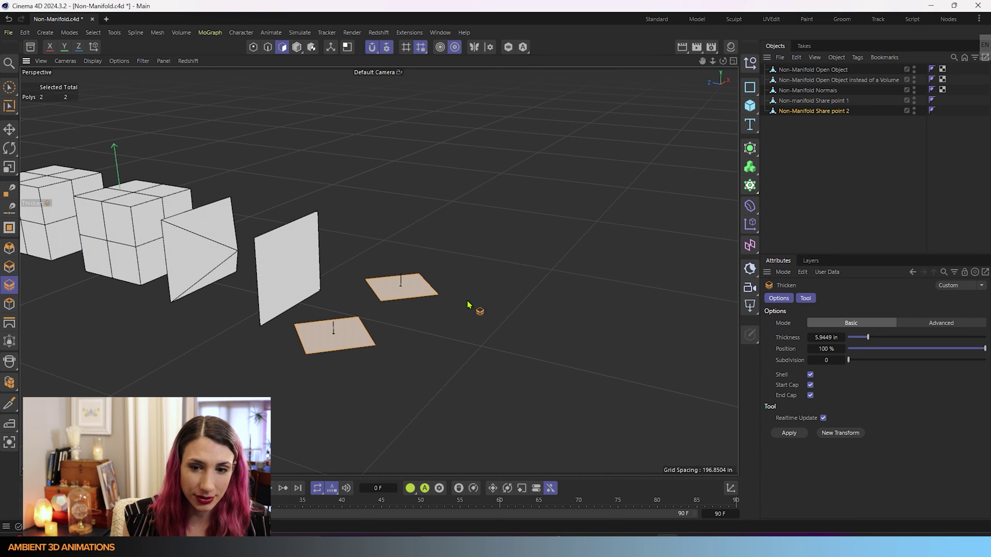
pyautogui.moveTo(475, 350); pyautogui.dragTo(534, 350)
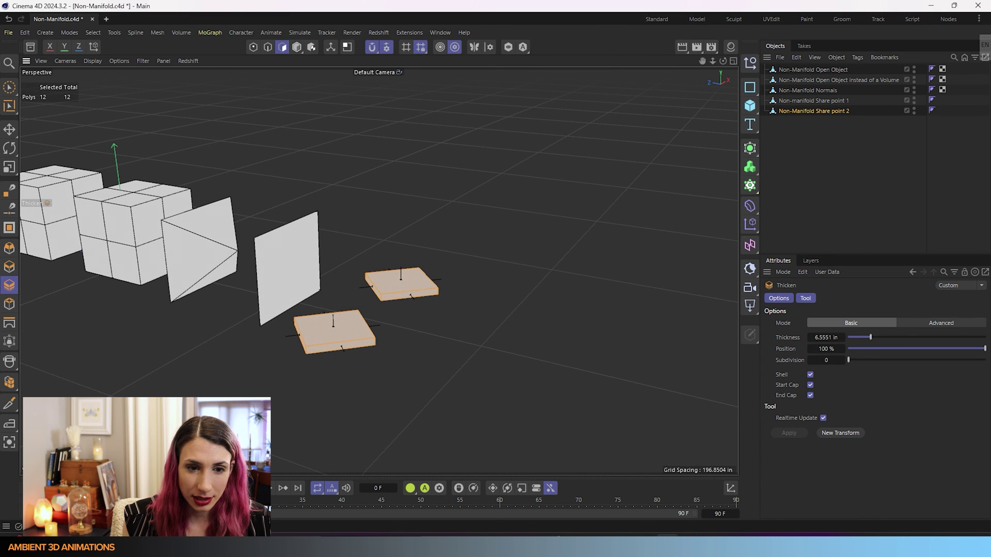
pyautogui.click(11, 86)
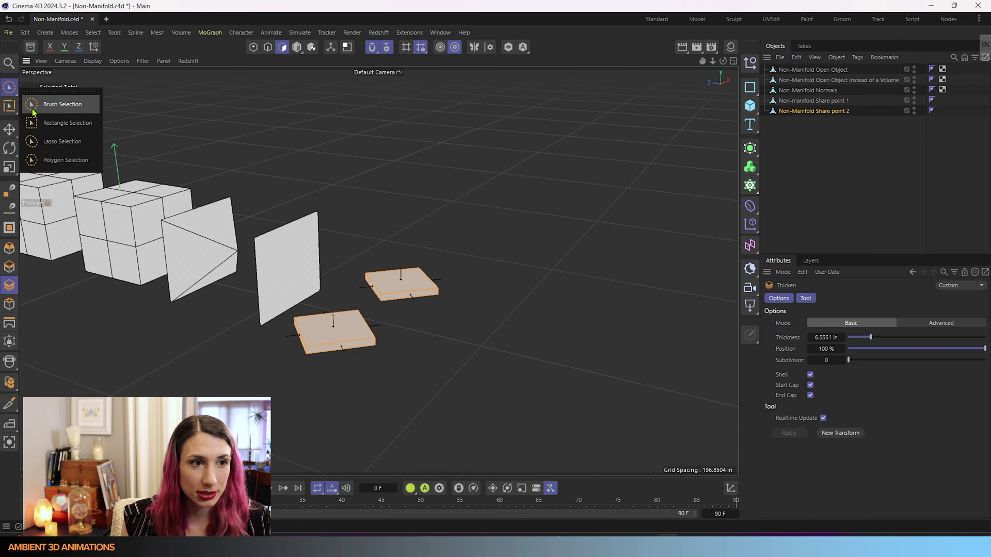
pyautogui.click(35, 113)
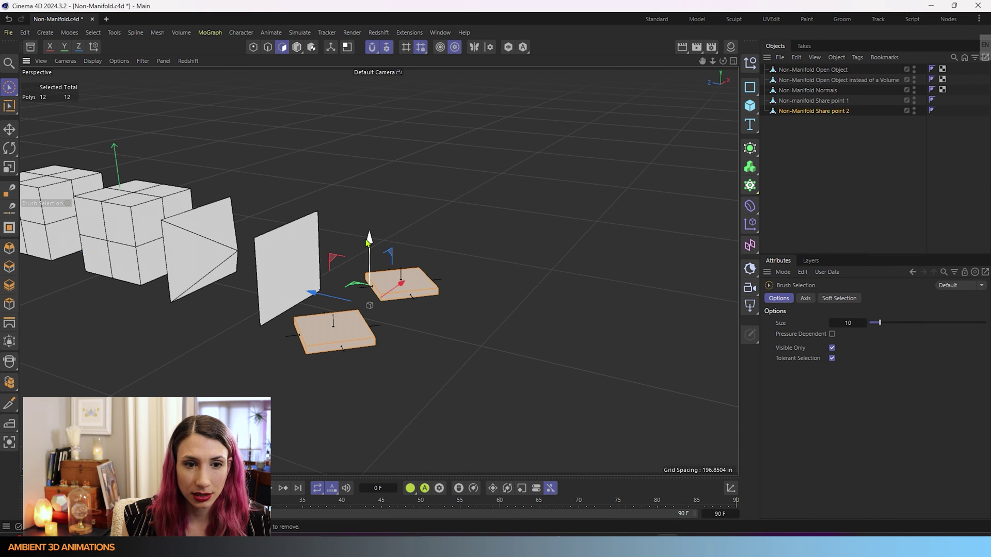
pyautogui.moveTo(369, 240)
pyautogui.mouseDown()
pyautogui.moveTo(372, 114)
pyautogui.moveTo(411, 223)
pyautogui.mouseUp()
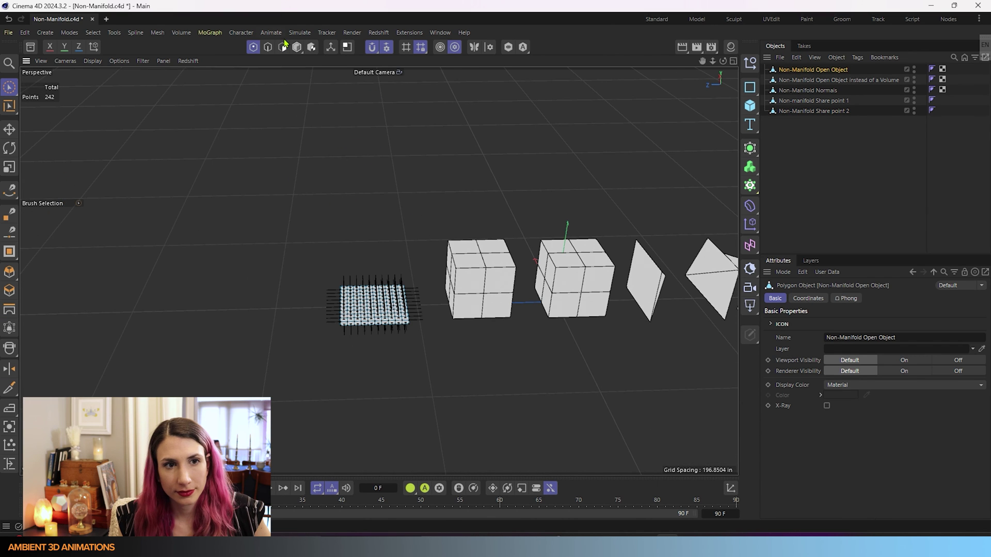
# - Frame the Non-Manifold Open Object grid, enable Points mode with Create Point, and show four views
pyautogui.keyDown('alt'); pyautogui.moveTo(607, 443); pyautogui.dragTo(477, 394); pyautogui.keyUp('alt')
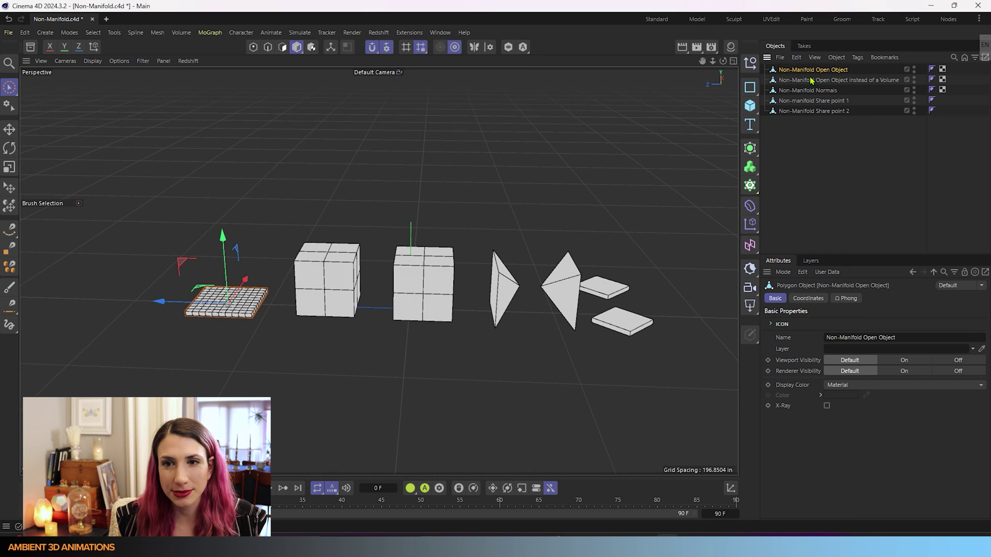
pyautogui.click(253, 46)
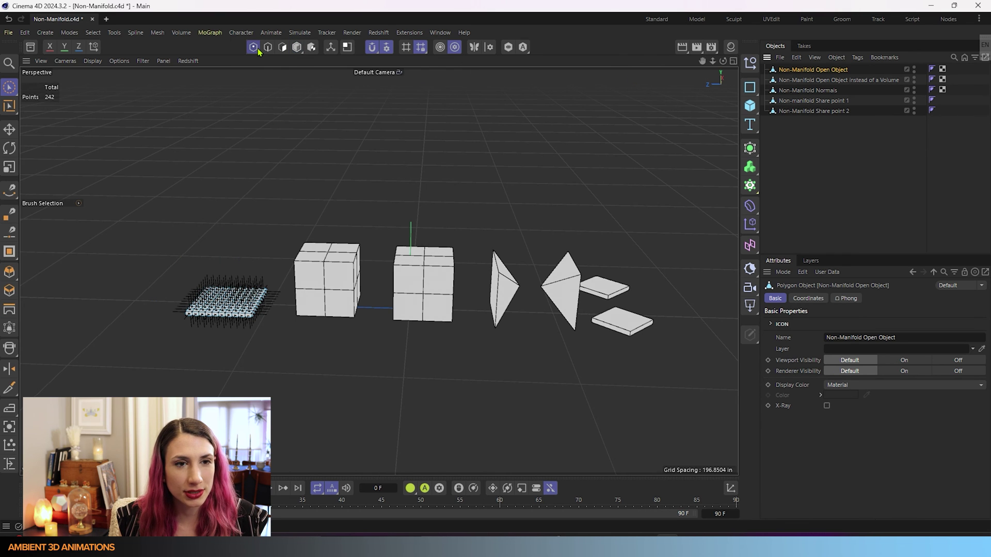
pyautogui.click(10, 238)
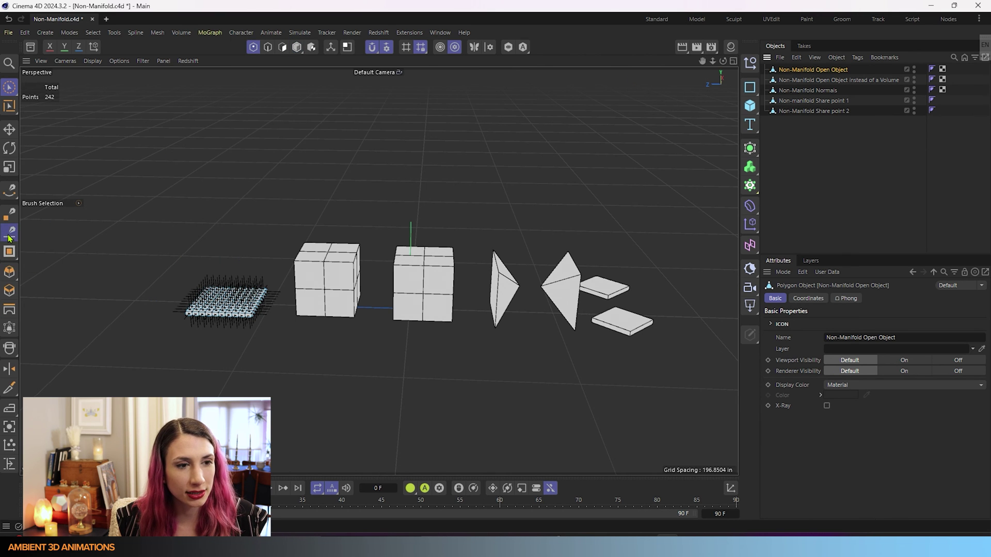
pyautogui.middleClick(150, 303)
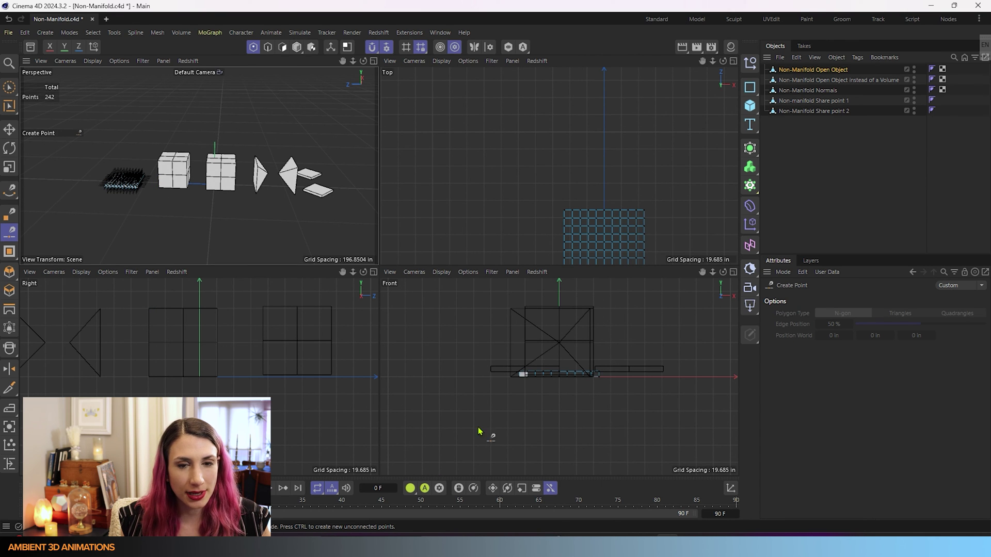
# - Maximize the Top view, add a lone point left of the grid, then select and deselect it
pyautogui.middleClick(488, 157)
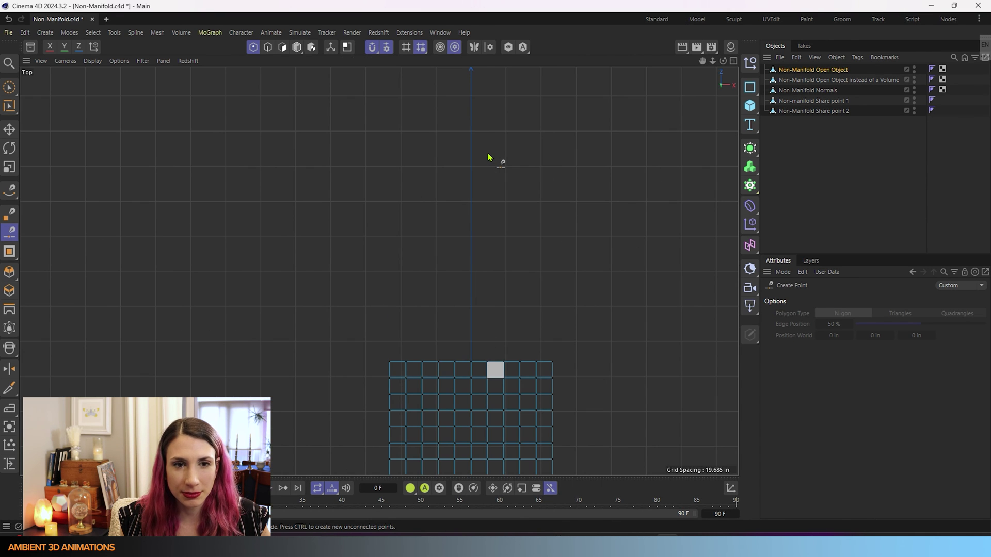
pyautogui.keyDown('alt'); pyautogui.moveTo(277, 343); pyautogui.dragTo(299, 150, button='middle'); pyautogui.keyUp('alt')
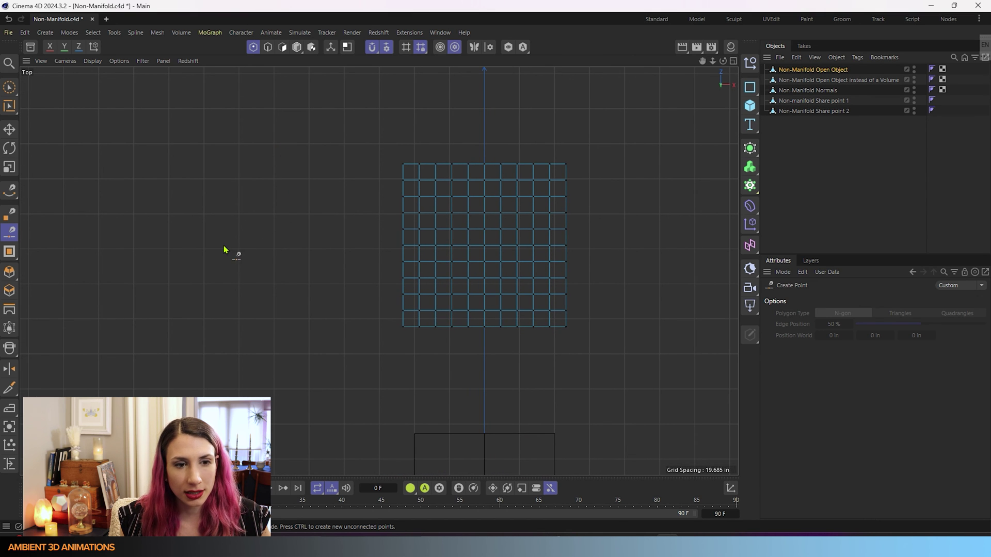
pyautogui.keyDown('ctrl'); pyautogui.click(209, 252); pyautogui.keyUp('ctrl')
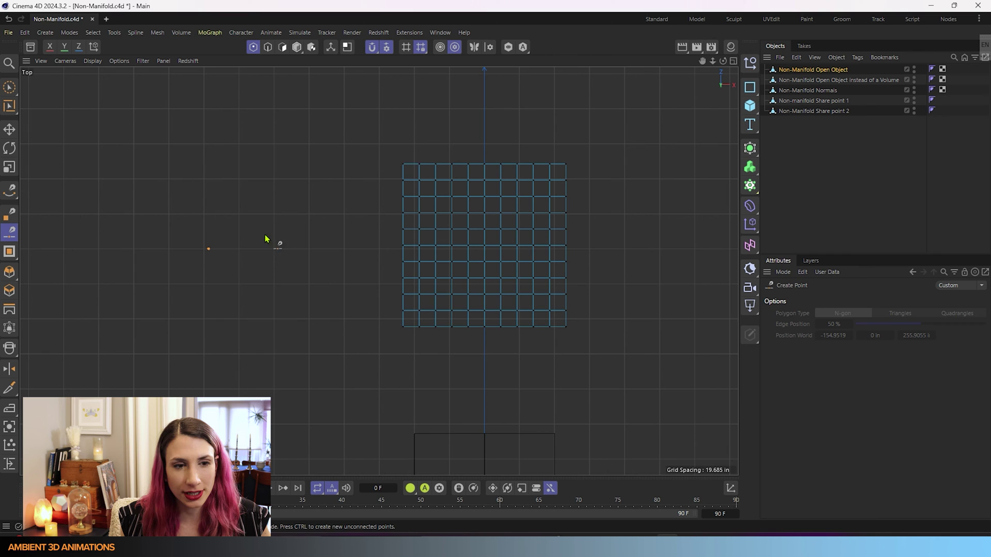
pyautogui.click(11, 87)
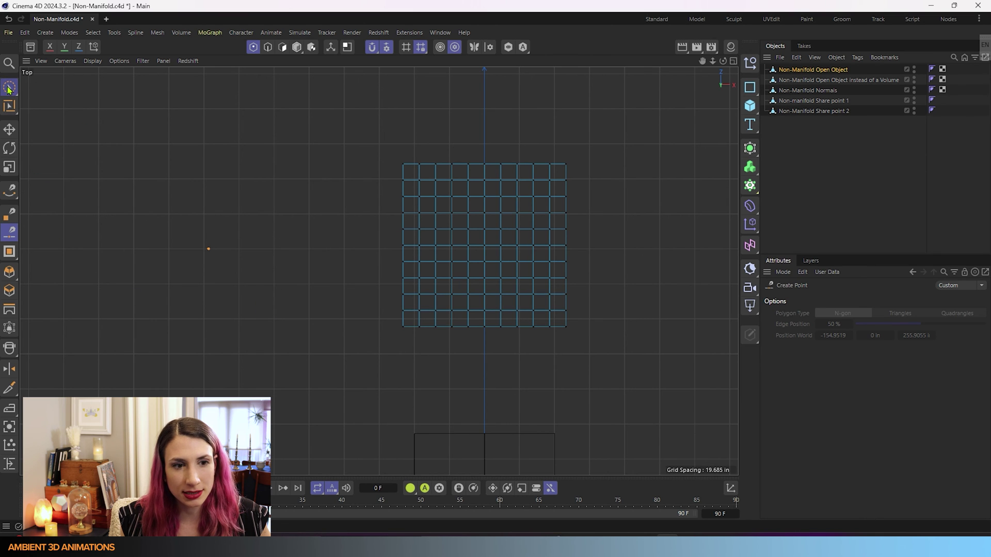
pyautogui.click(209, 250)
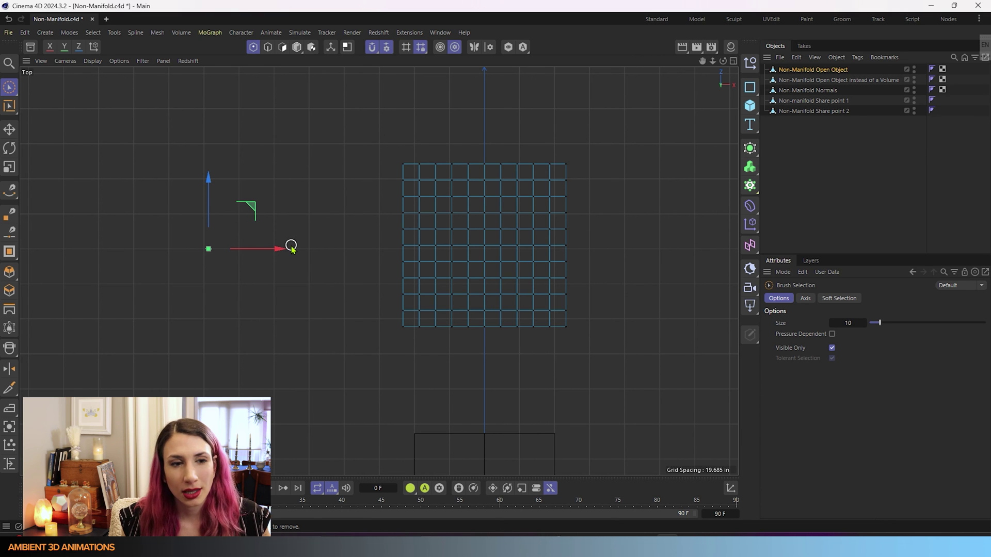
pyautogui.click(235, 316)
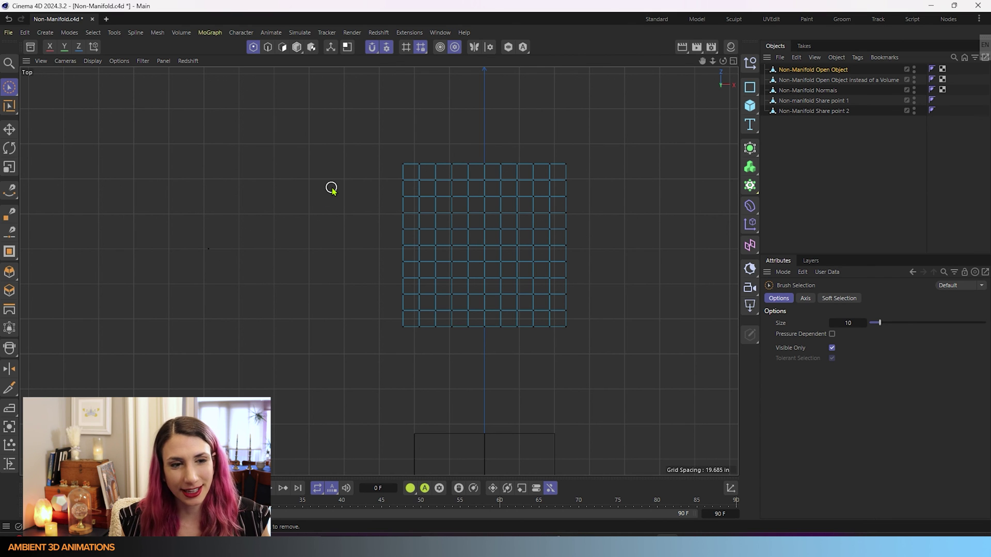
pyautogui.press('u')
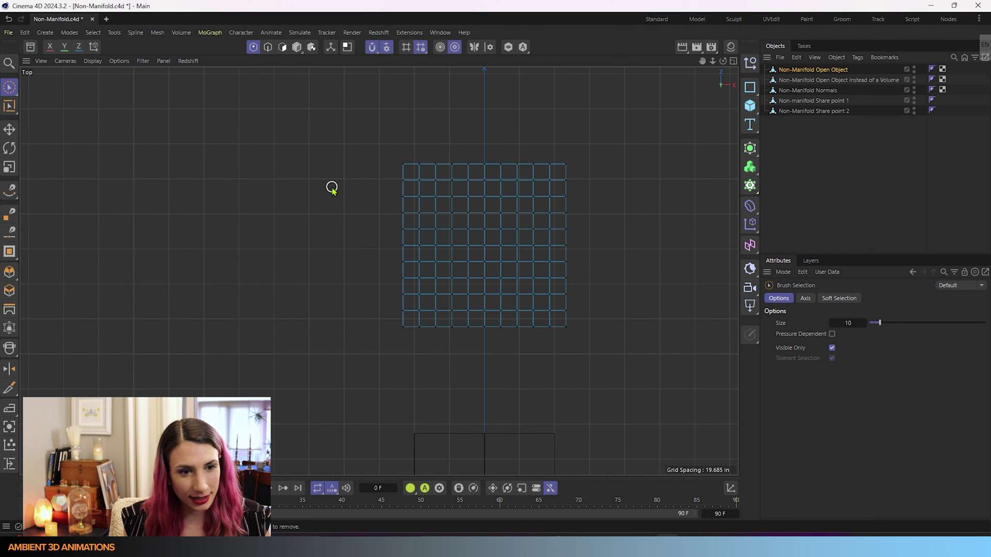
pyautogui.click(11, 87)
pyautogui.click(60, 123)
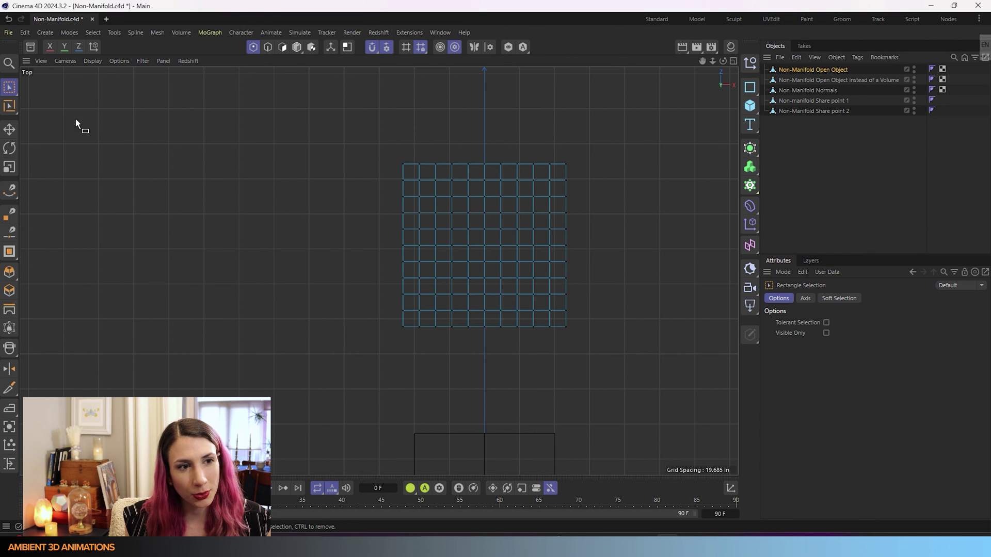
pyautogui.moveTo(152, 200); pyautogui.dragTo(327, 471)
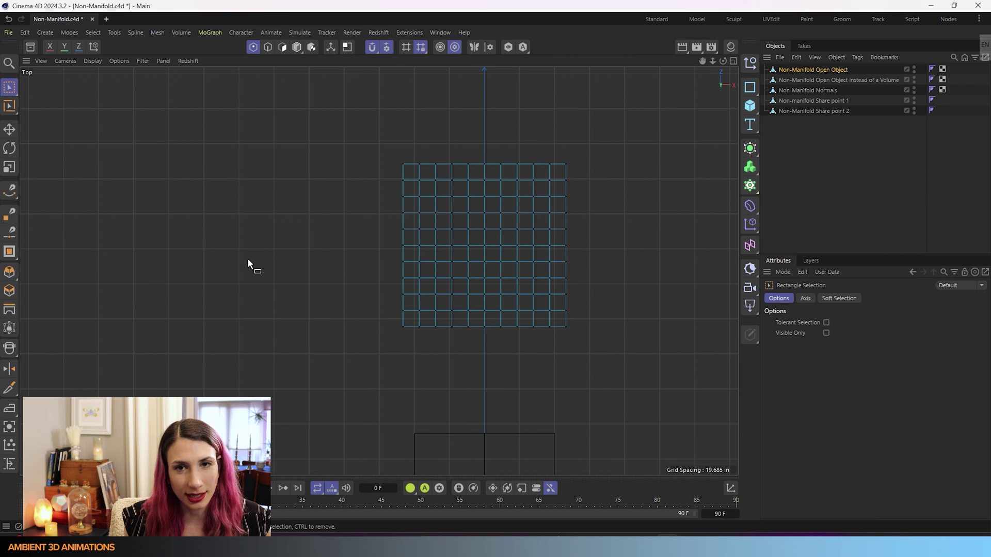